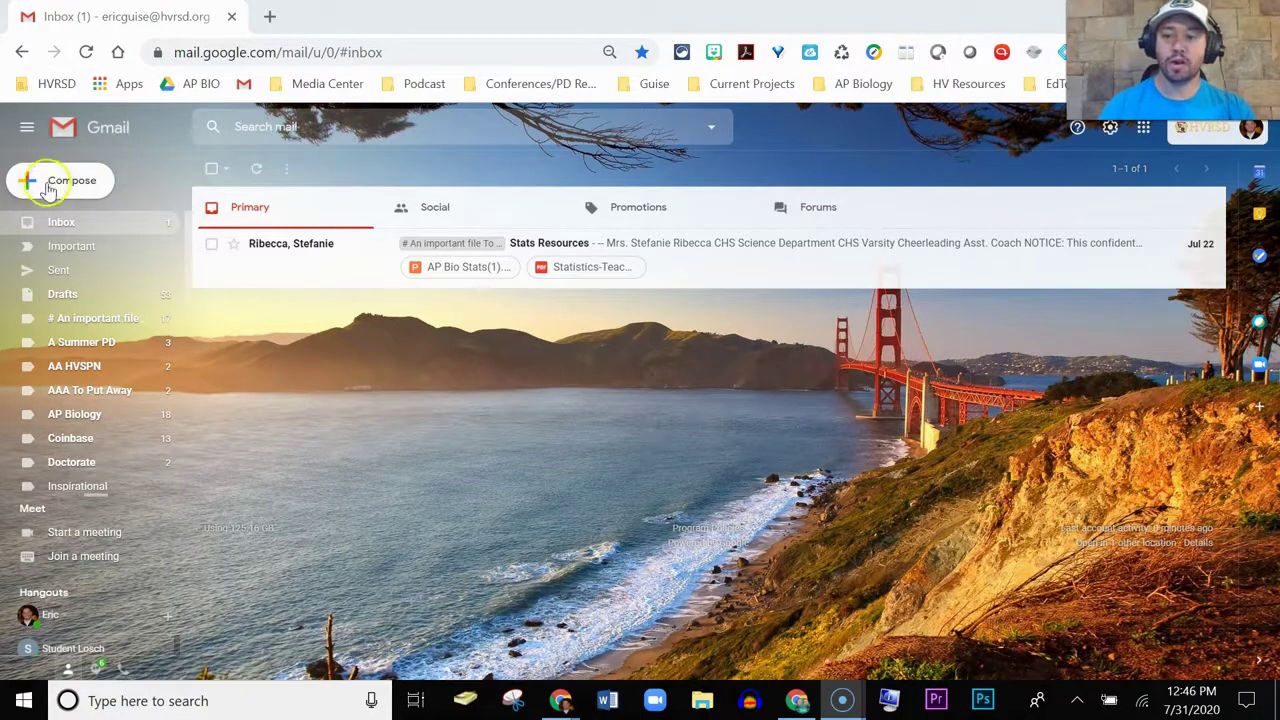
Step: Start a new email with the subject "This weeks activities"
{"action": "left_click", "coordinate": [50, 179]}
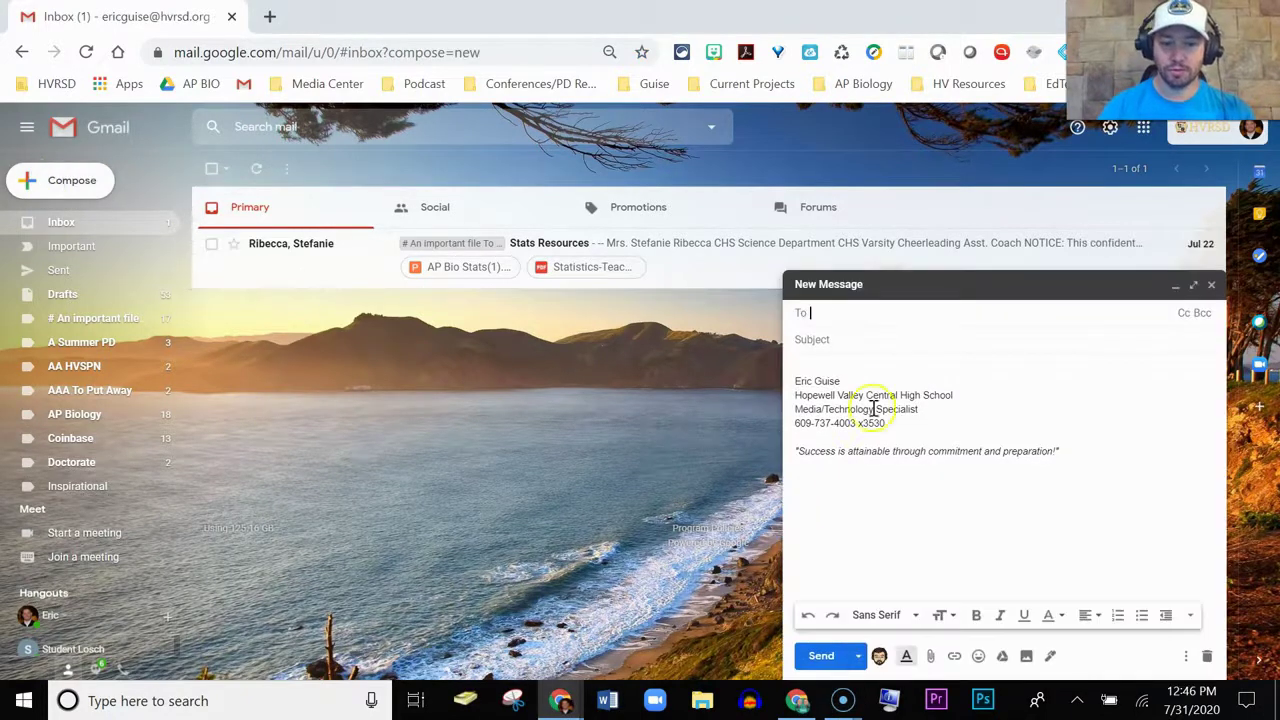
{"action": "left_click", "coordinate": [847, 341]}
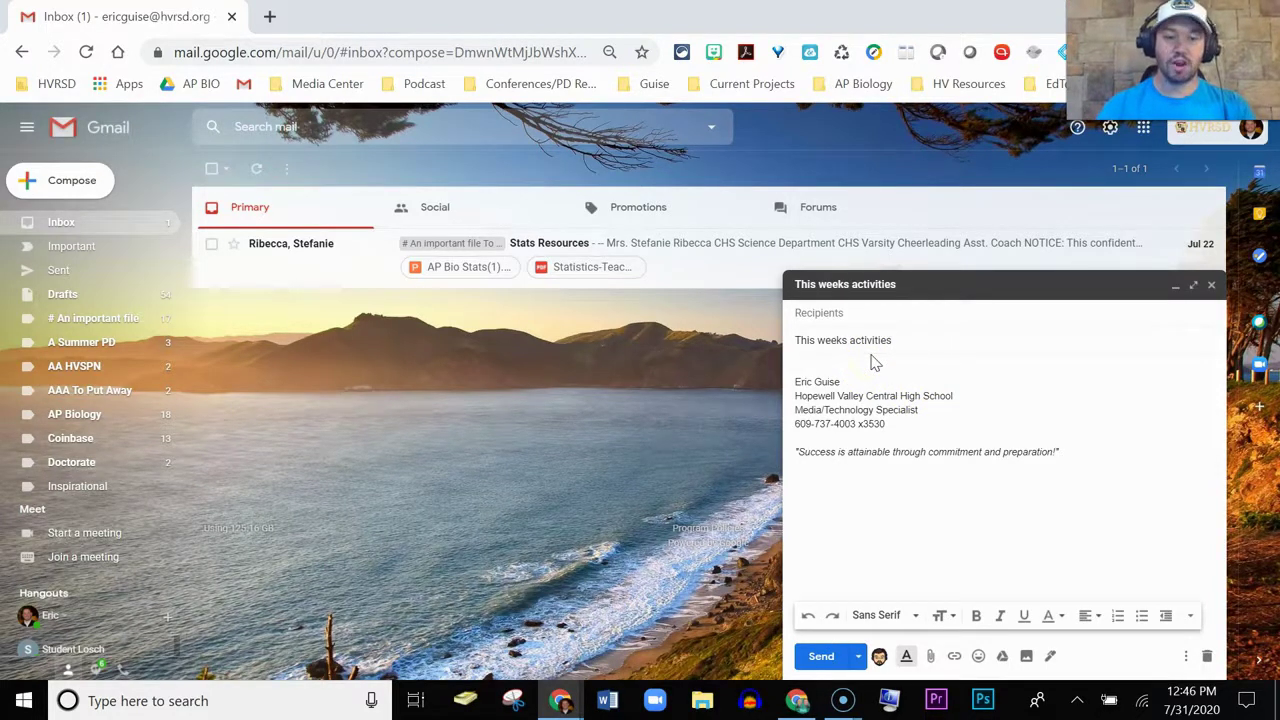
{"action": "left_click", "coordinate": [885, 362]}
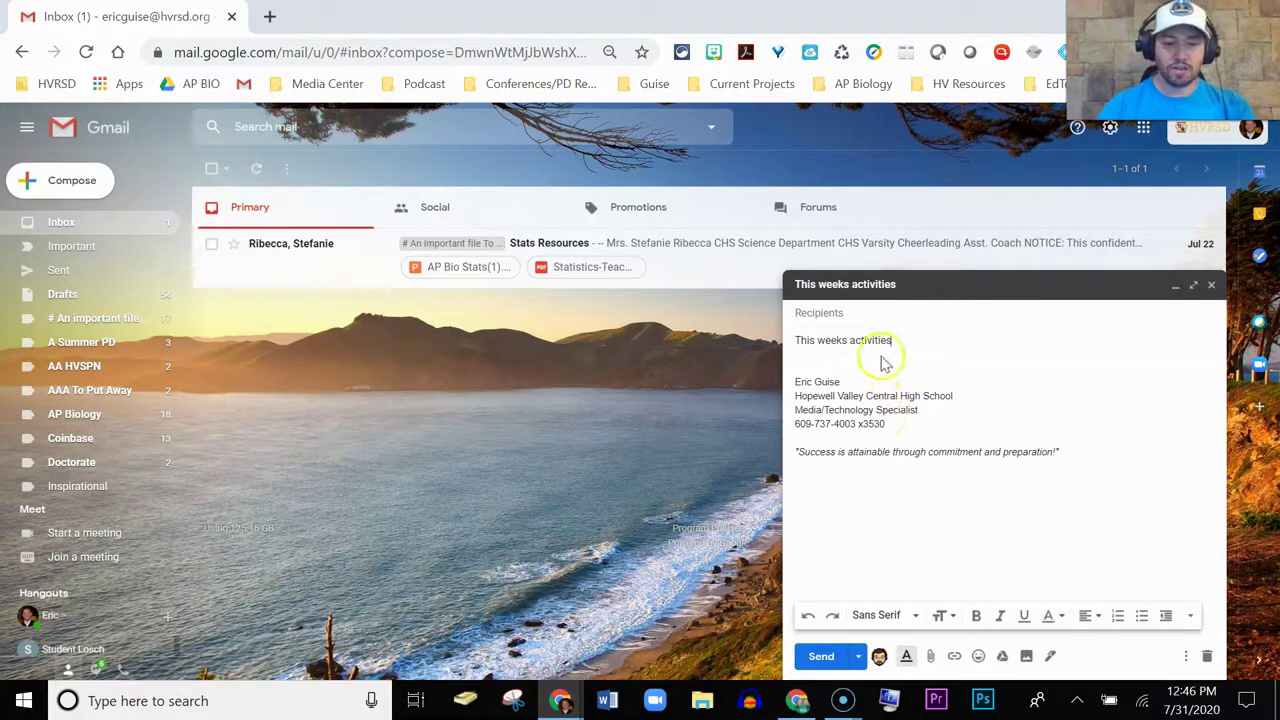
Step: Save the draft as a new template named "This weeks activities" and close the message
{"action": "left_click", "coordinate": [1185, 657]}
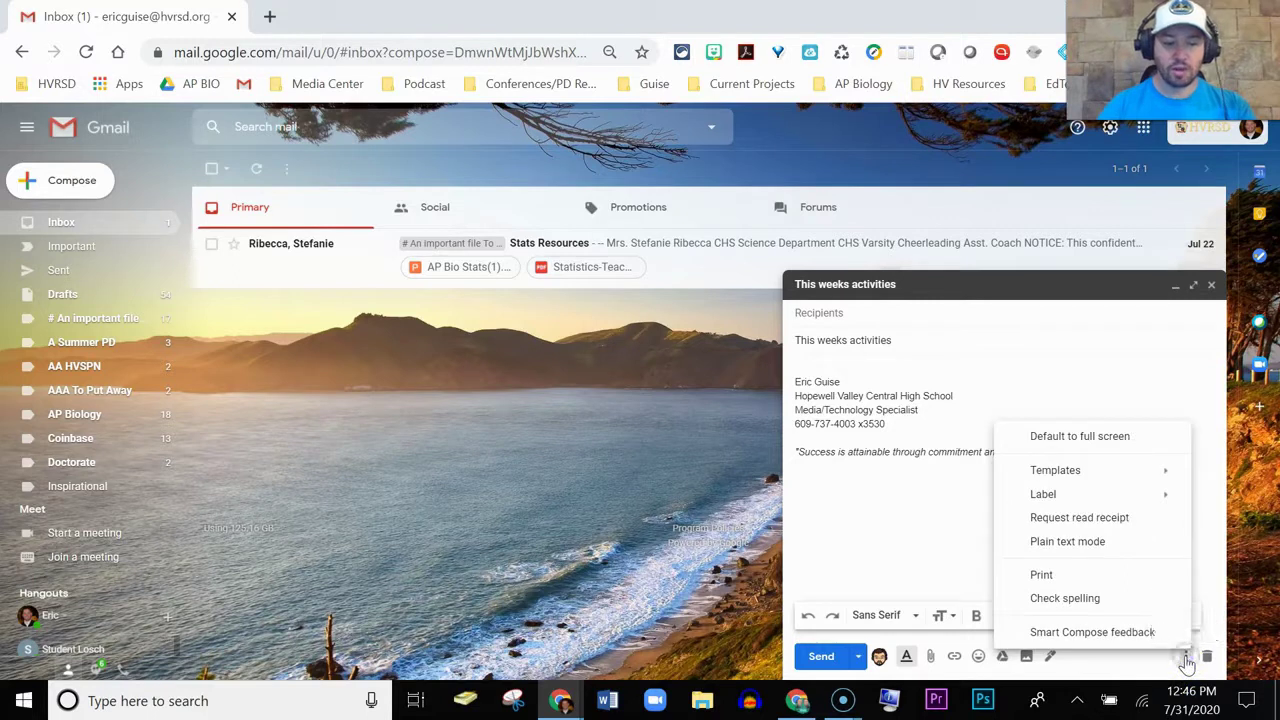
{"action": "mouse_move", "coordinate": [1134, 470]}
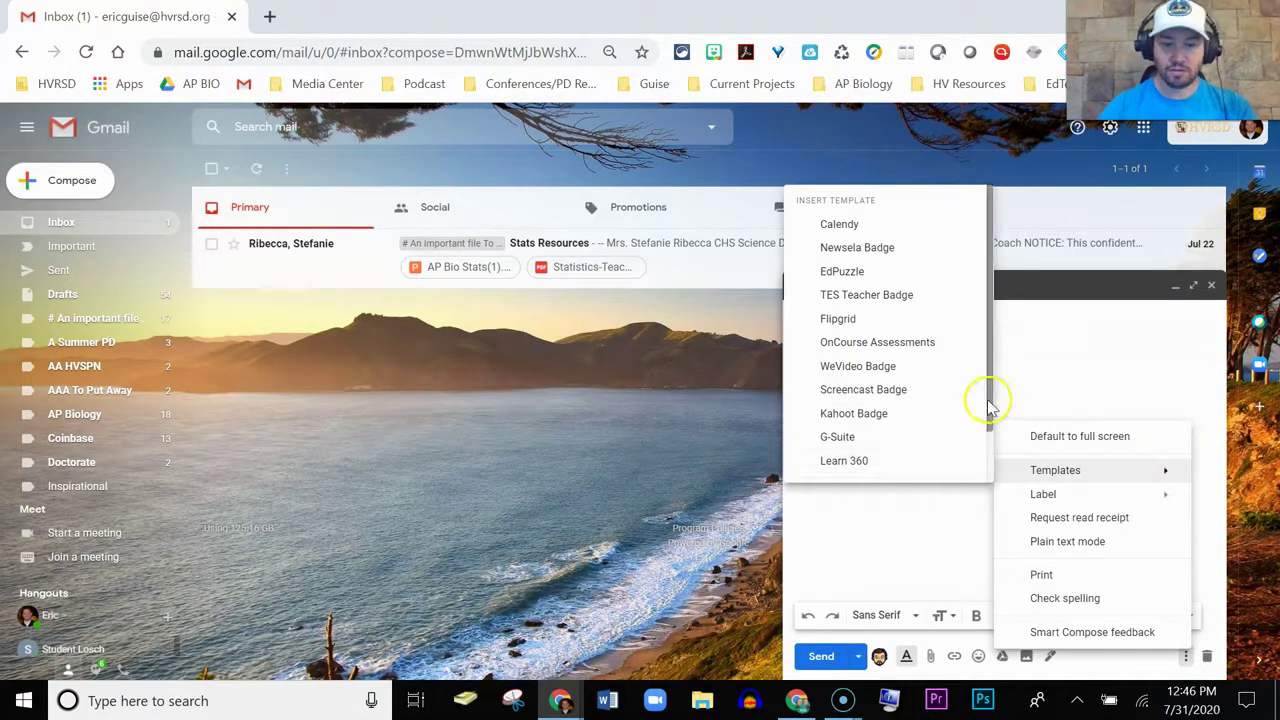
{"action": "left_click_drag", "start_coordinate": [986, 400], "coordinate": [988, 455]}
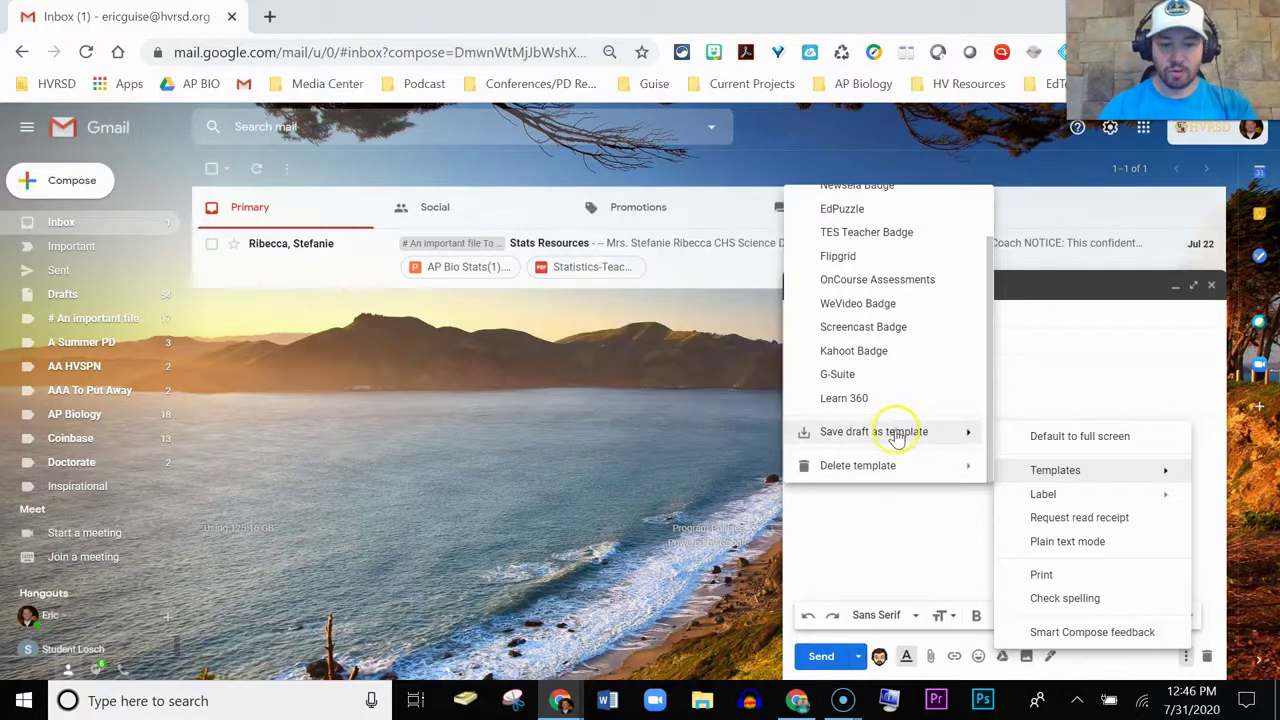
{"action": "mouse_move", "coordinate": [897, 440]}
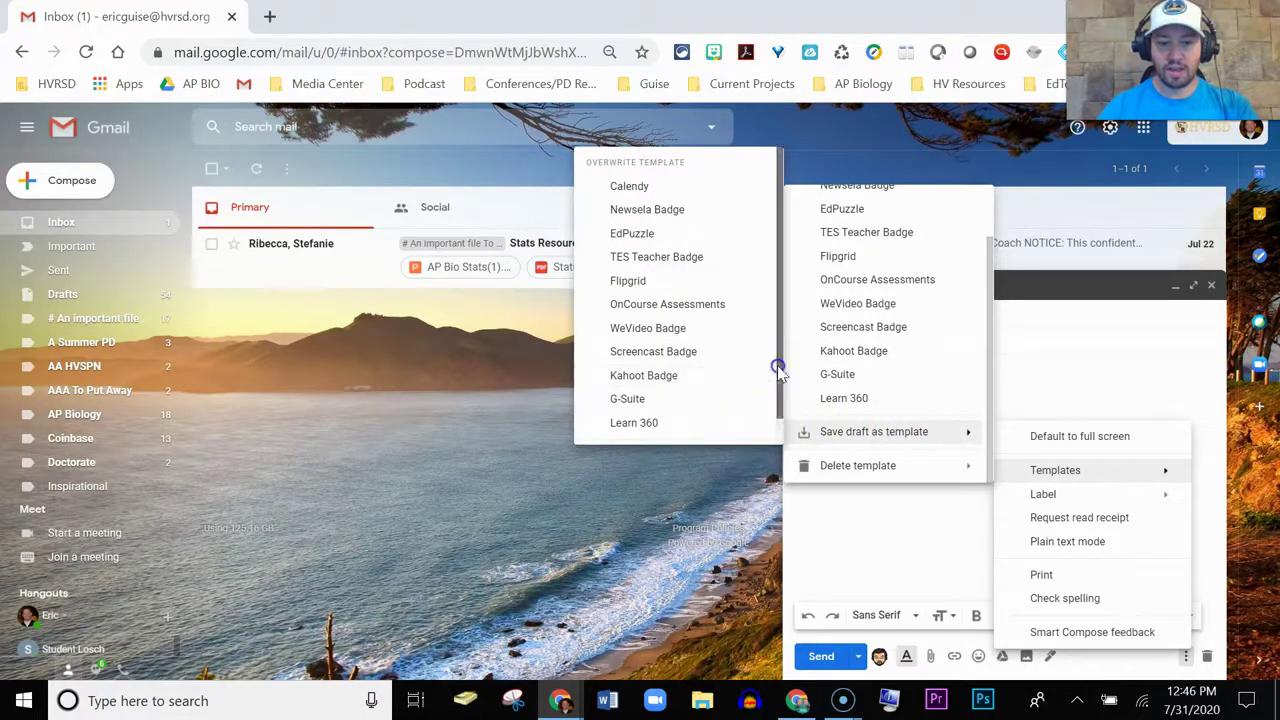
{"action": "left_click_drag", "start_coordinate": [771, 363], "coordinate": [770, 415]}
{"action": "left_click", "coordinate": [716, 430]}
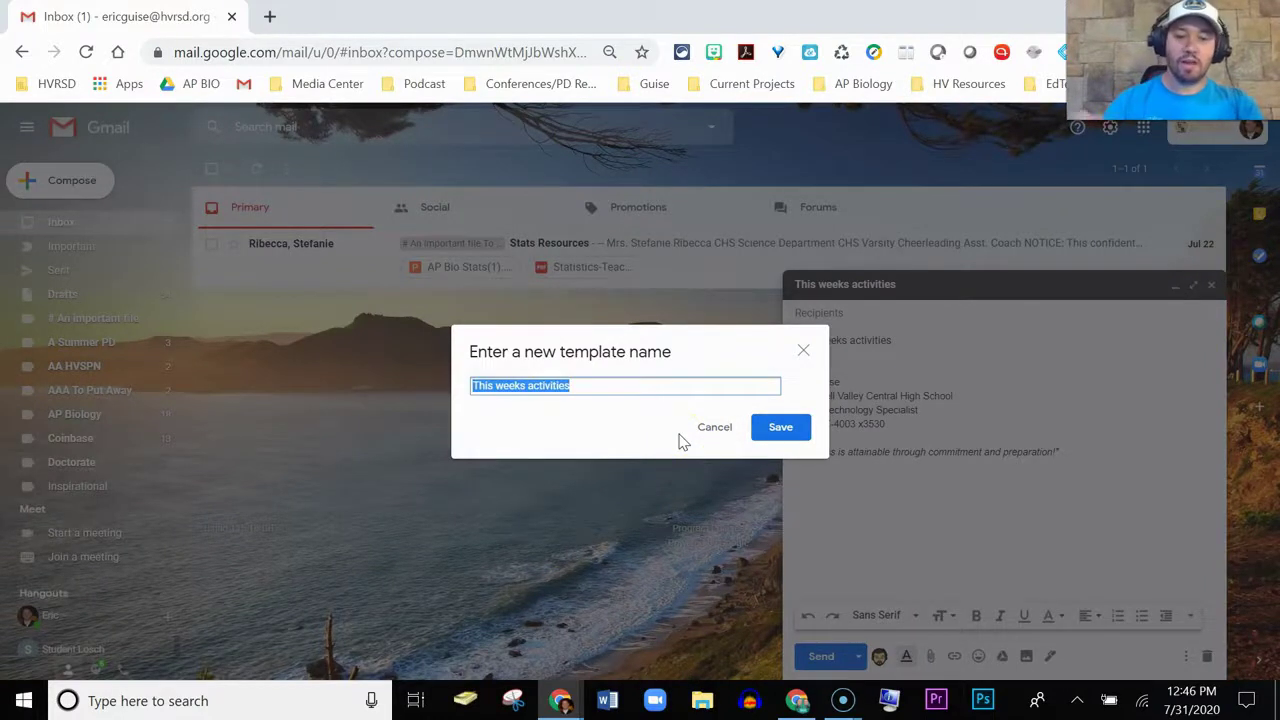
{"action": "left_click", "coordinate": [774, 428]}
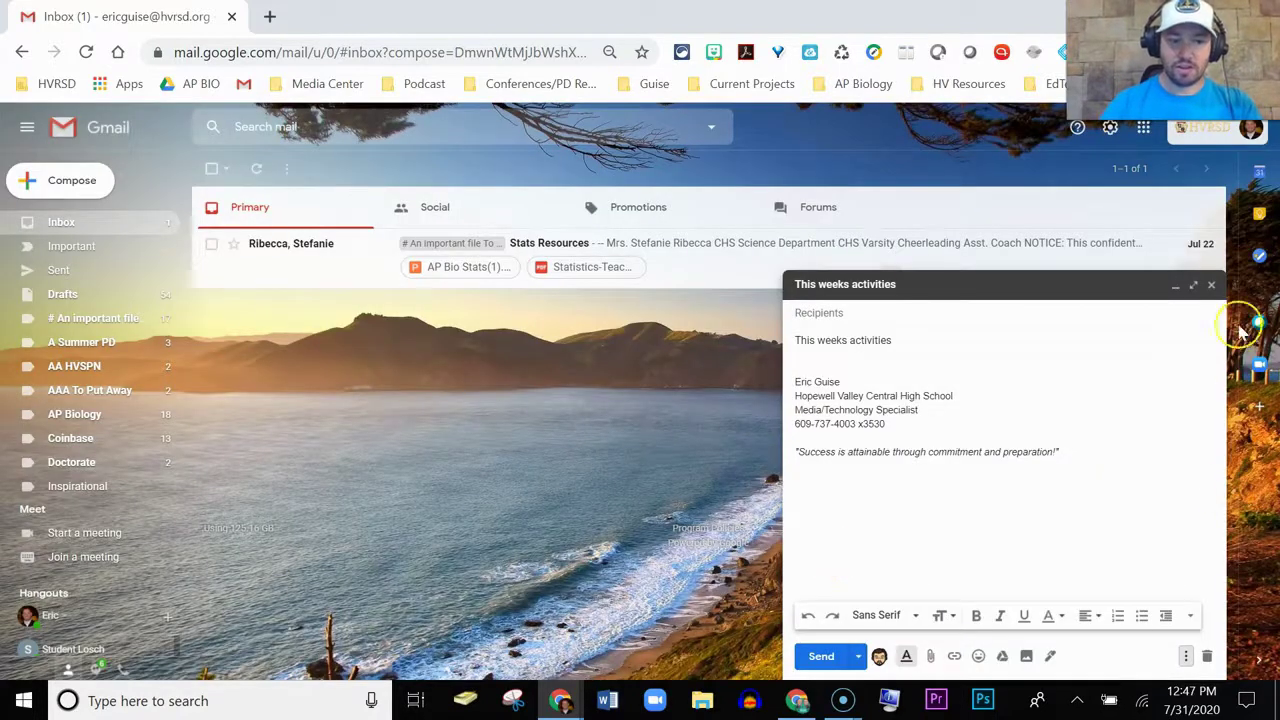
{"action": "left_click", "coordinate": [1211, 287]}
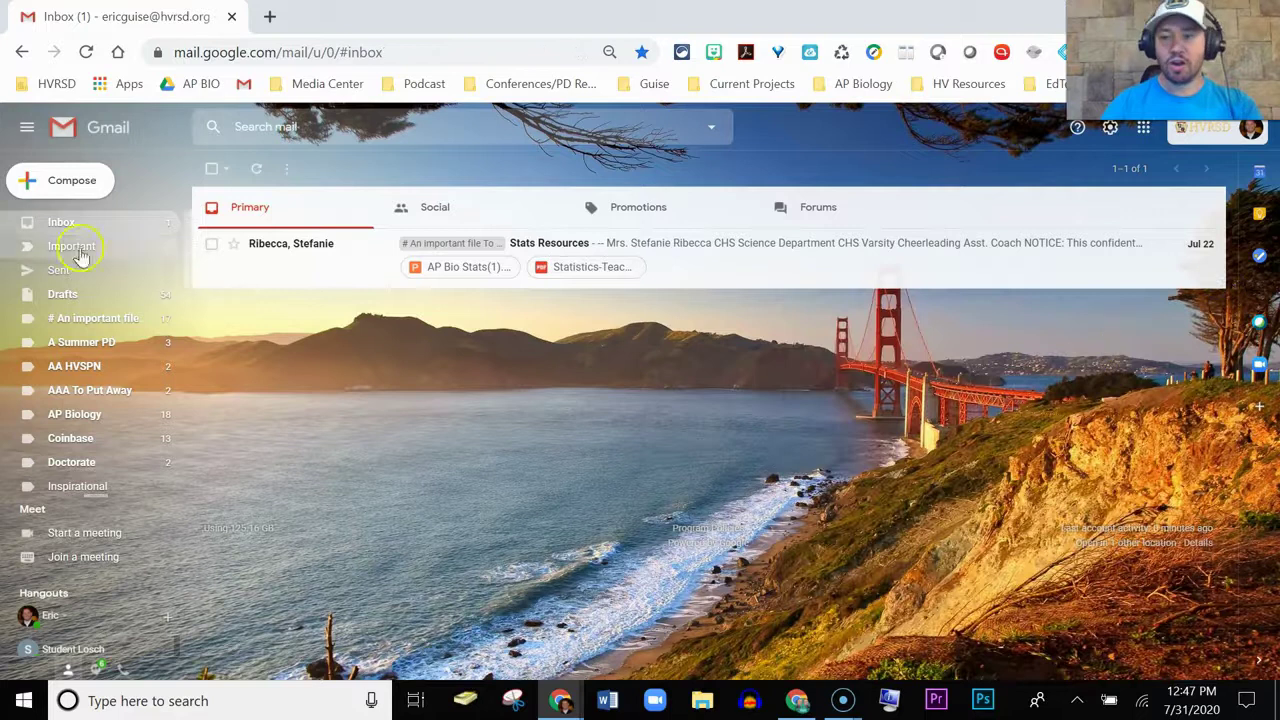
Step: Insert the "This weeks activities" template into a new email and close the message
{"action": "left_click", "coordinate": [44, 188]}
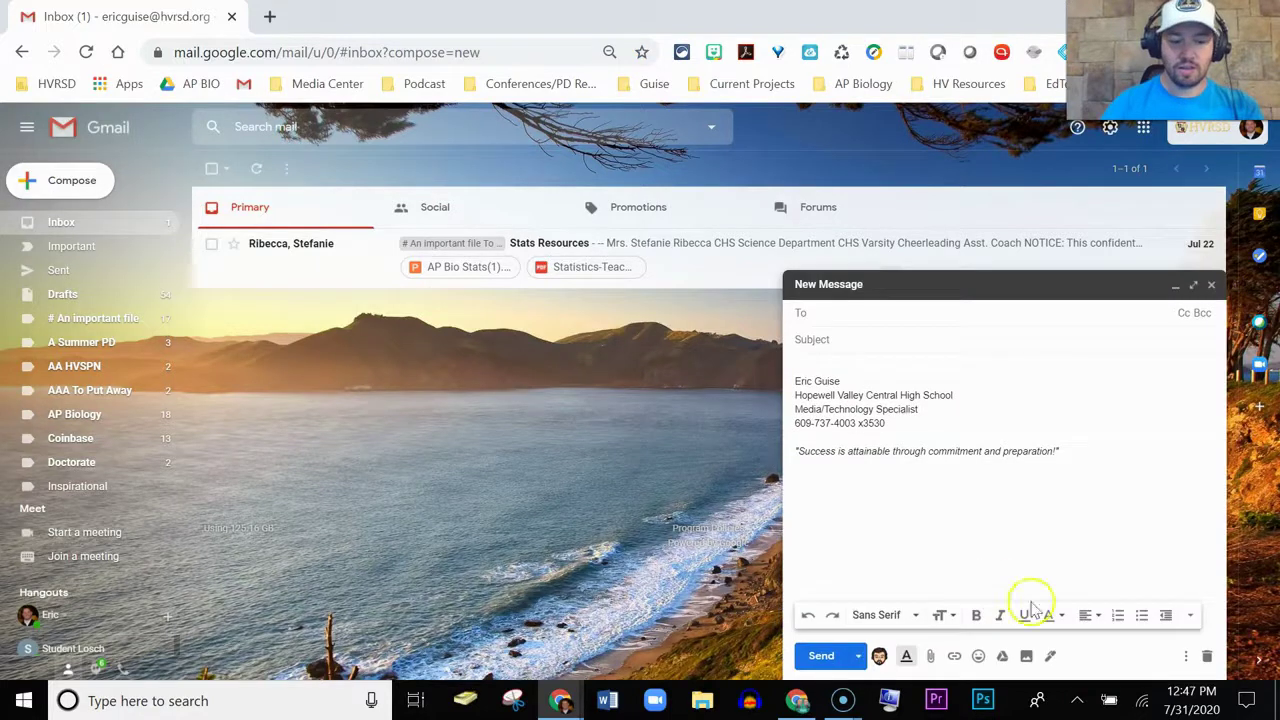
{"action": "left_click", "coordinate": [1186, 658]}
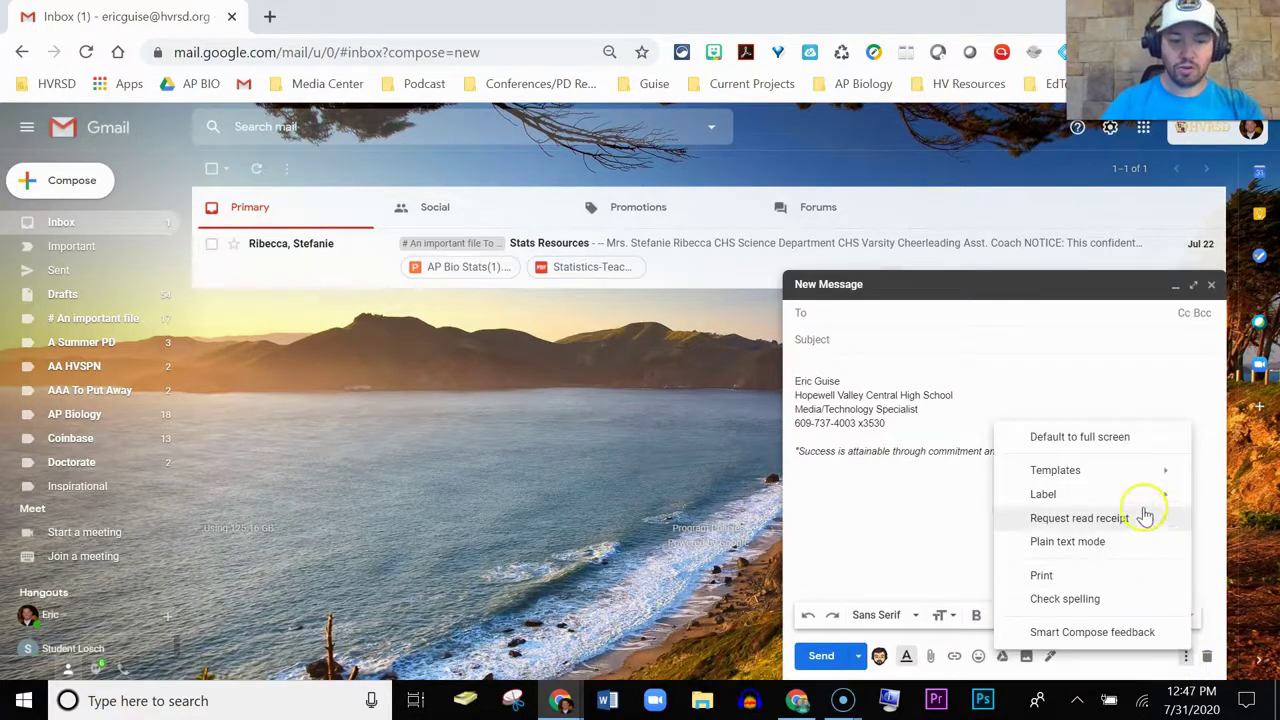
{"action": "mouse_move", "coordinate": [1150, 474]}
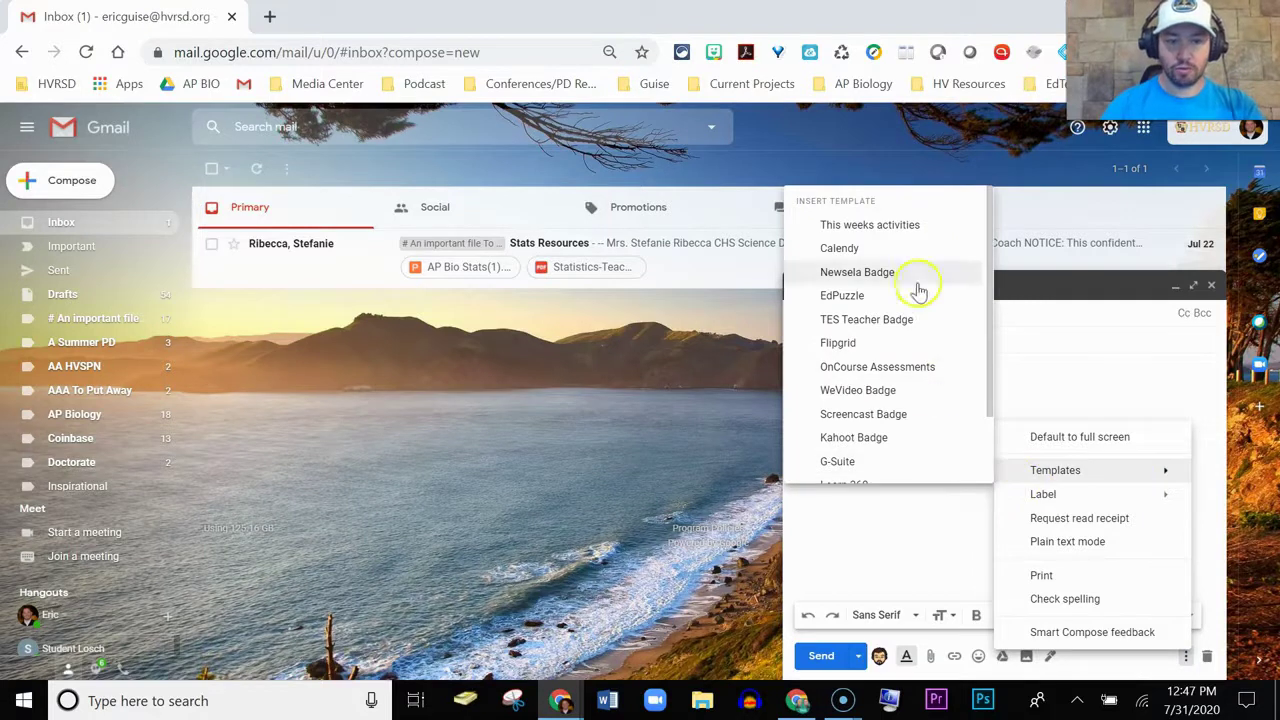
{"action": "left_click", "coordinate": [876, 229]}
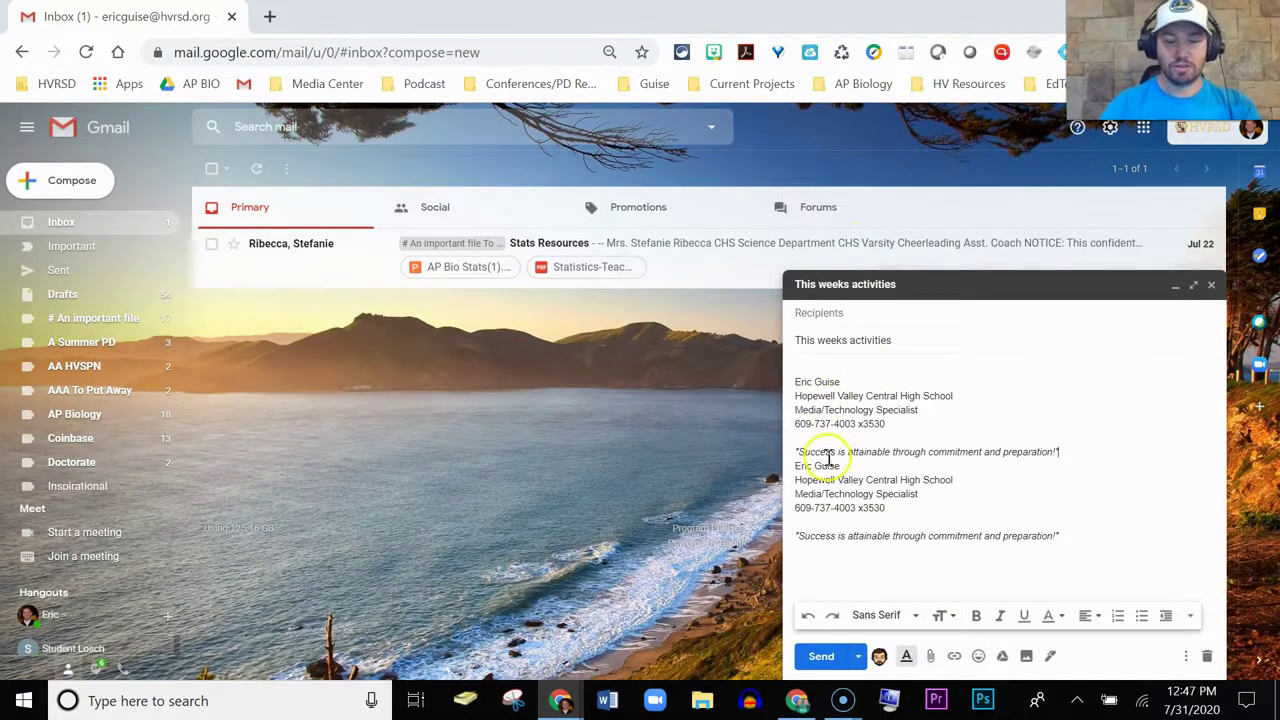
{"action": "left_click", "coordinate": [1210, 287]}
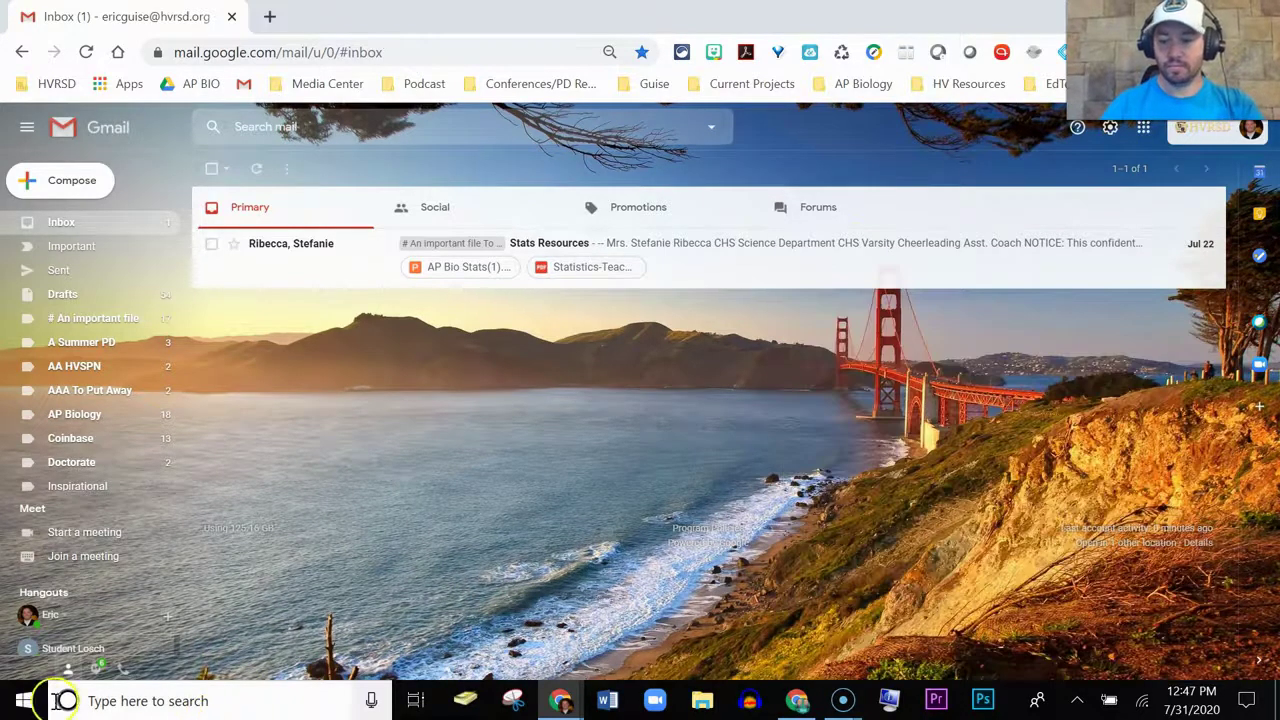
Step: Examine the snooze options for the Stats Resources email, including the custom date and time choice, and leave without saving
{"action": "left_click", "coordinate": [1076, 432]}
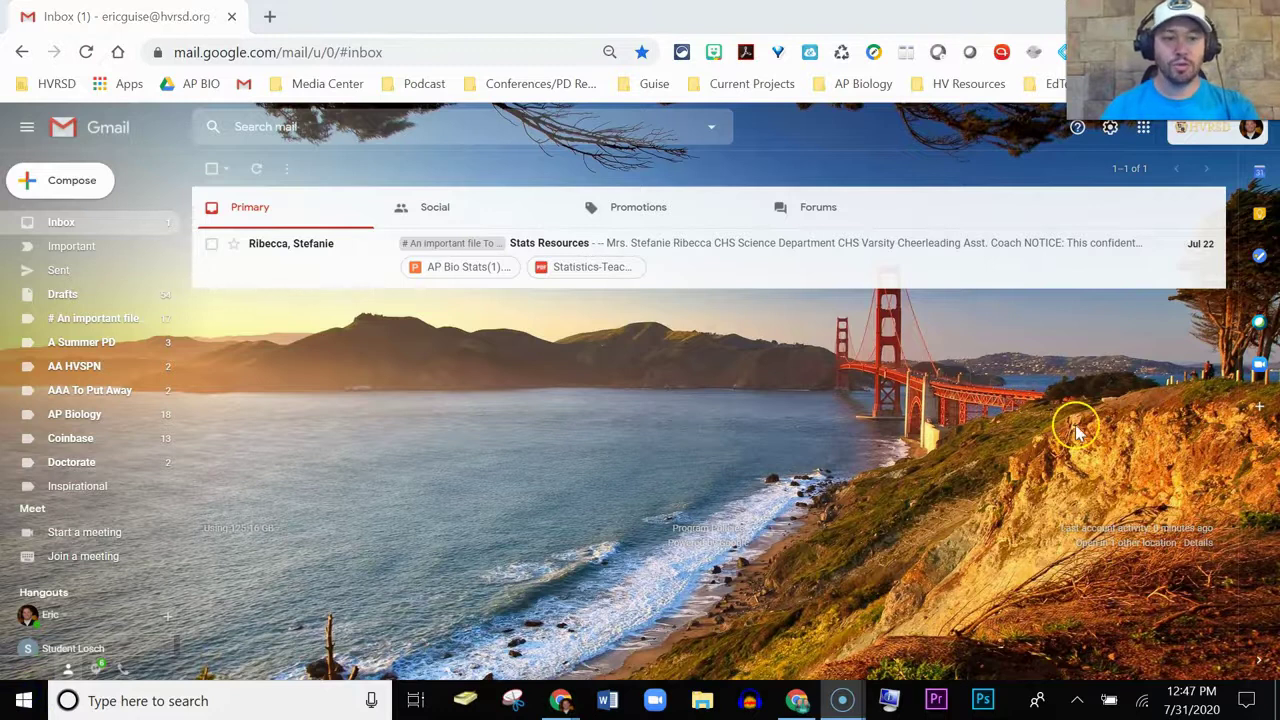
{"action": "mouse_move", "coordinate": [1123, 268]}
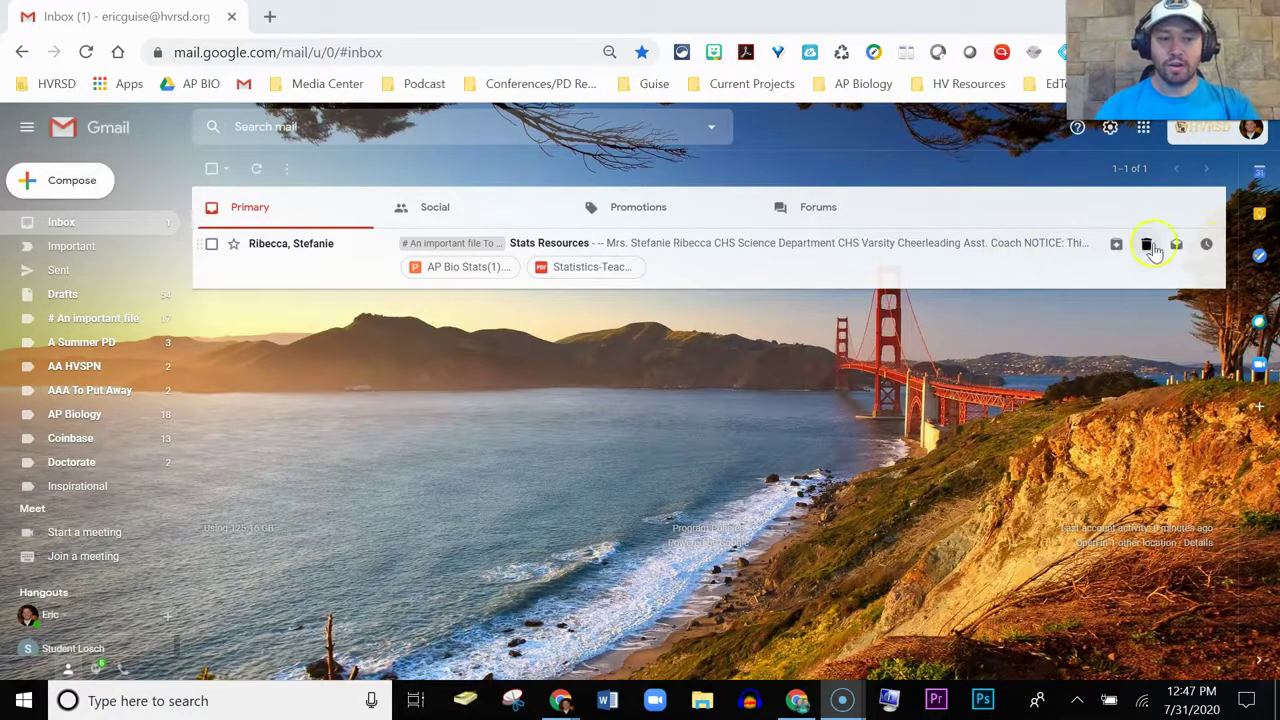
{"action": "left_click", "coordinate": [1207, 244]}
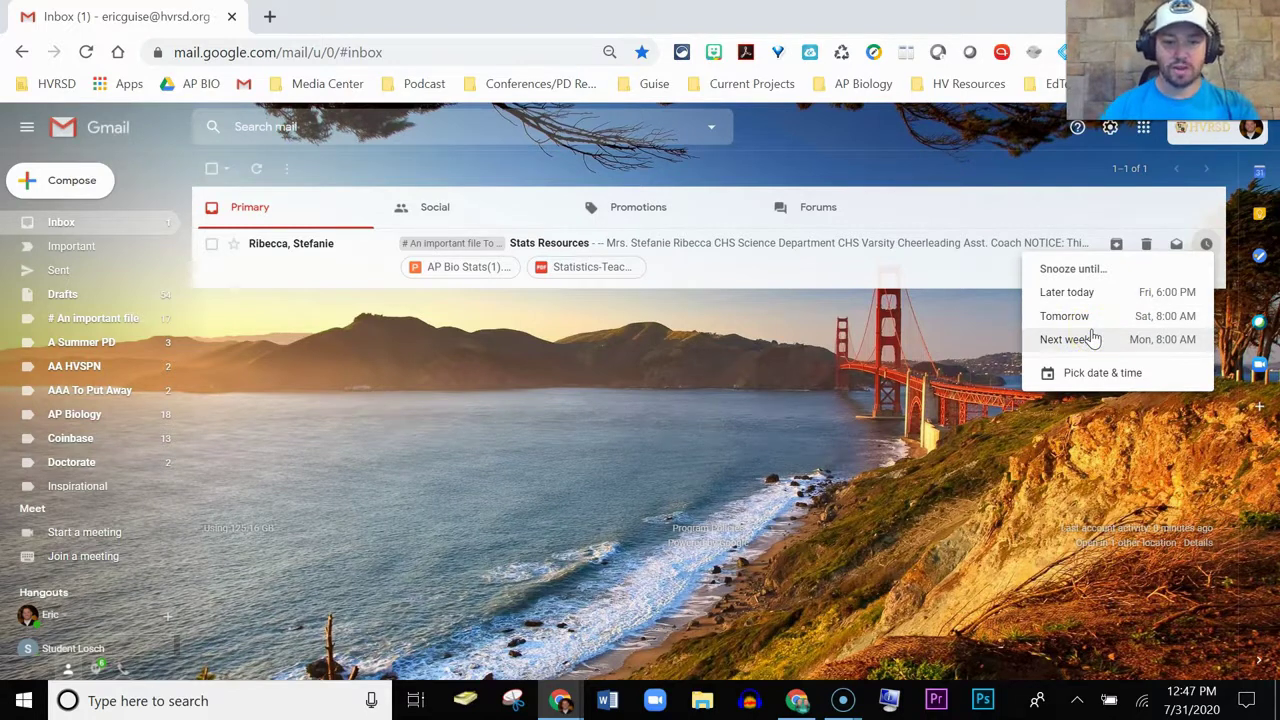
{"action": "left_click", "coordinate": [1090, 378]}
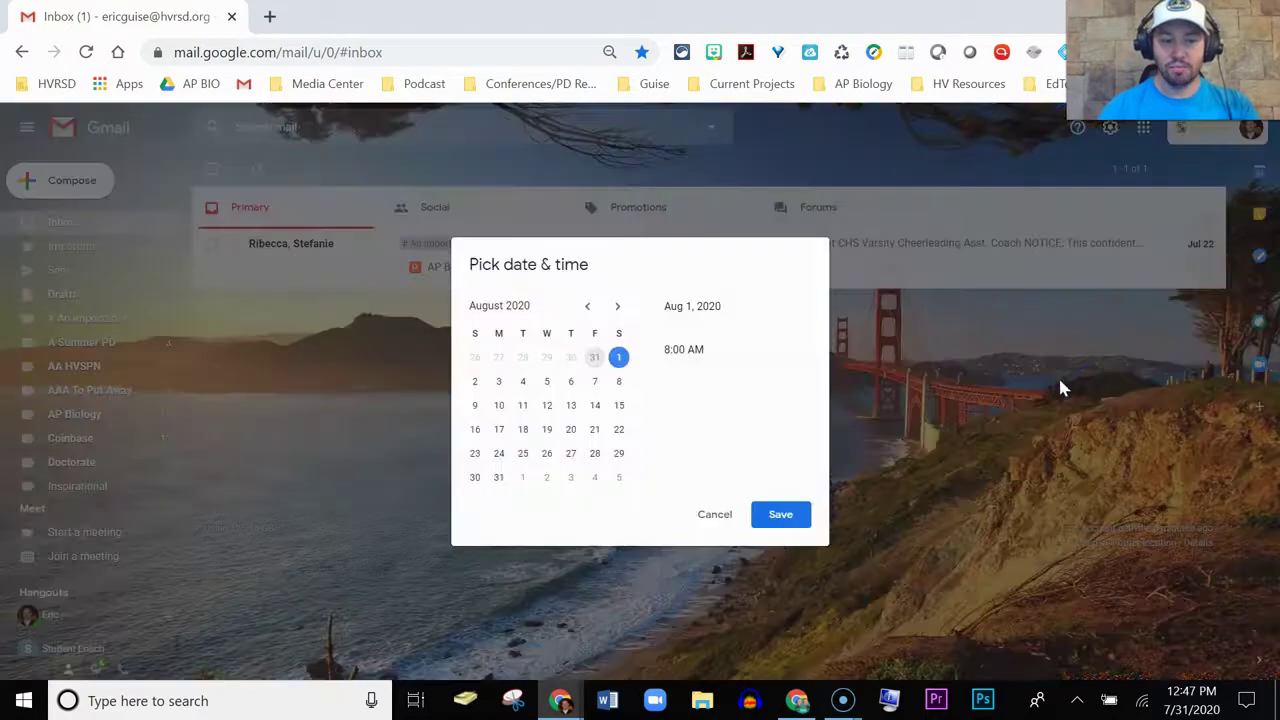
{"action": "left_click", "coordinate": [705, 515]}
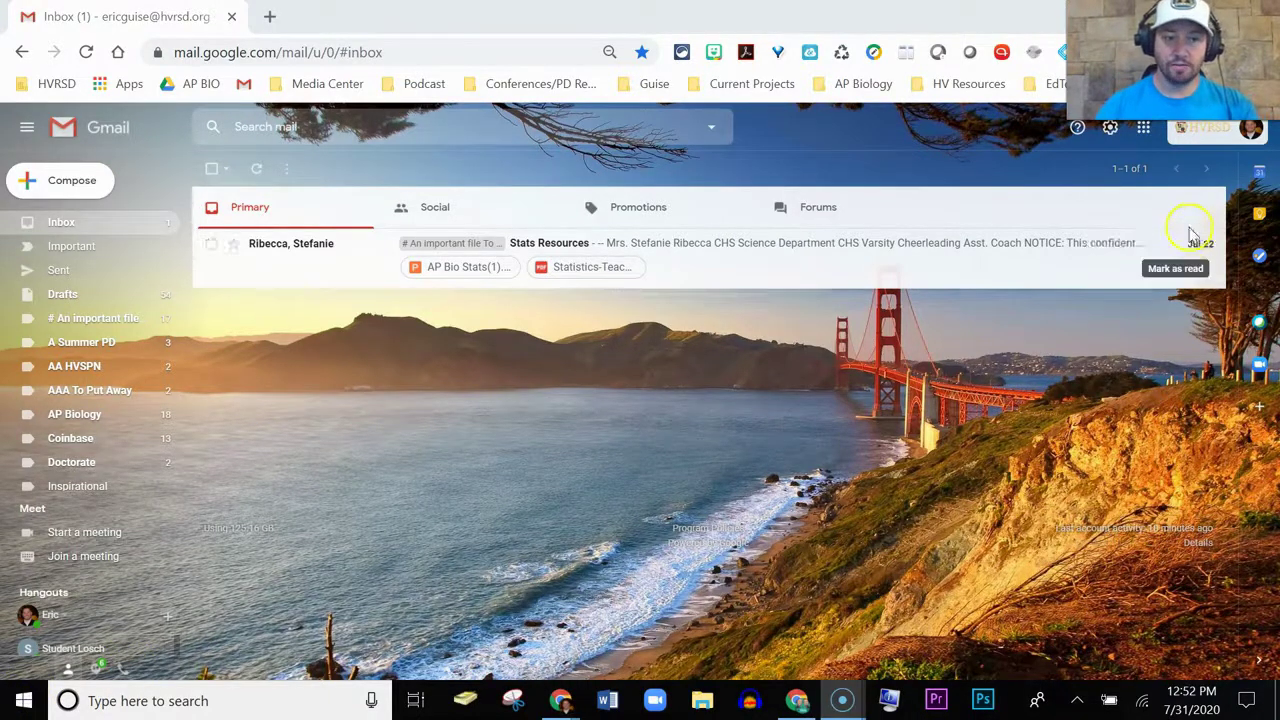
Step: Set the general settings to show the "Send & Archive" button in replies and save the changes
{"action": "left_click", "coordinate": [1110, 127]}
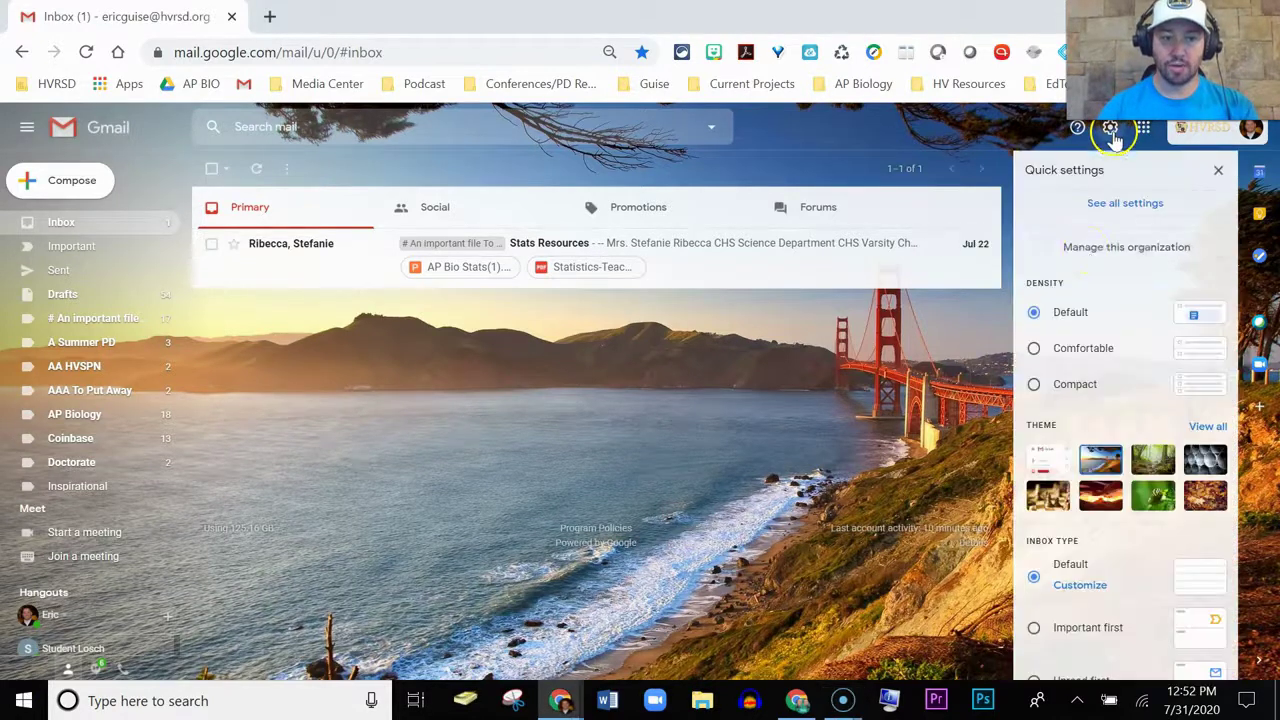
{"action": "left_click", "coordinate": [1124, 204]}
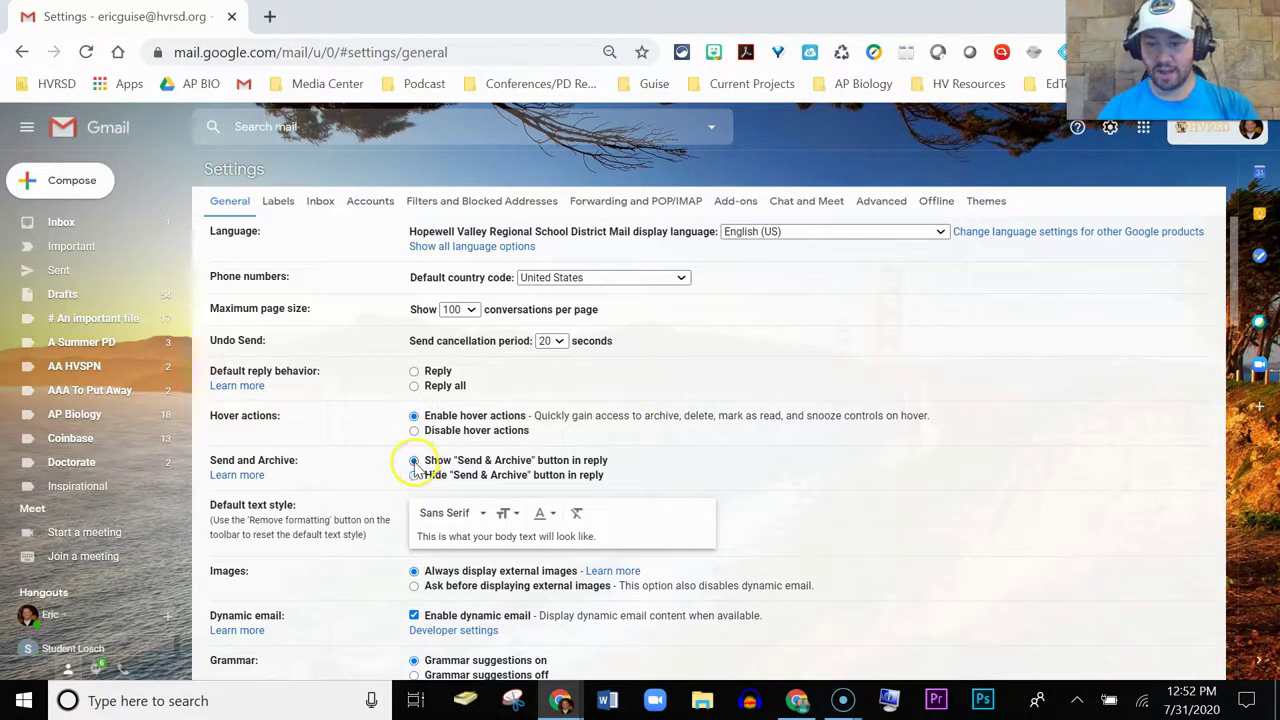
{"action": "mouse_move", "coordinate": [1226, 262]}
{"action": "left_mouse_down"}
{"action": "mouse_move", "coordinate": [1208, 450]}
{"action": "mouse_move", "coordinate": [1160, 631]}
{"action": "left_mouse_up"}
{"action": "scroll", "coordinate": [1160, 631], "scroll_direction": "down", "scroll_amount": 1}
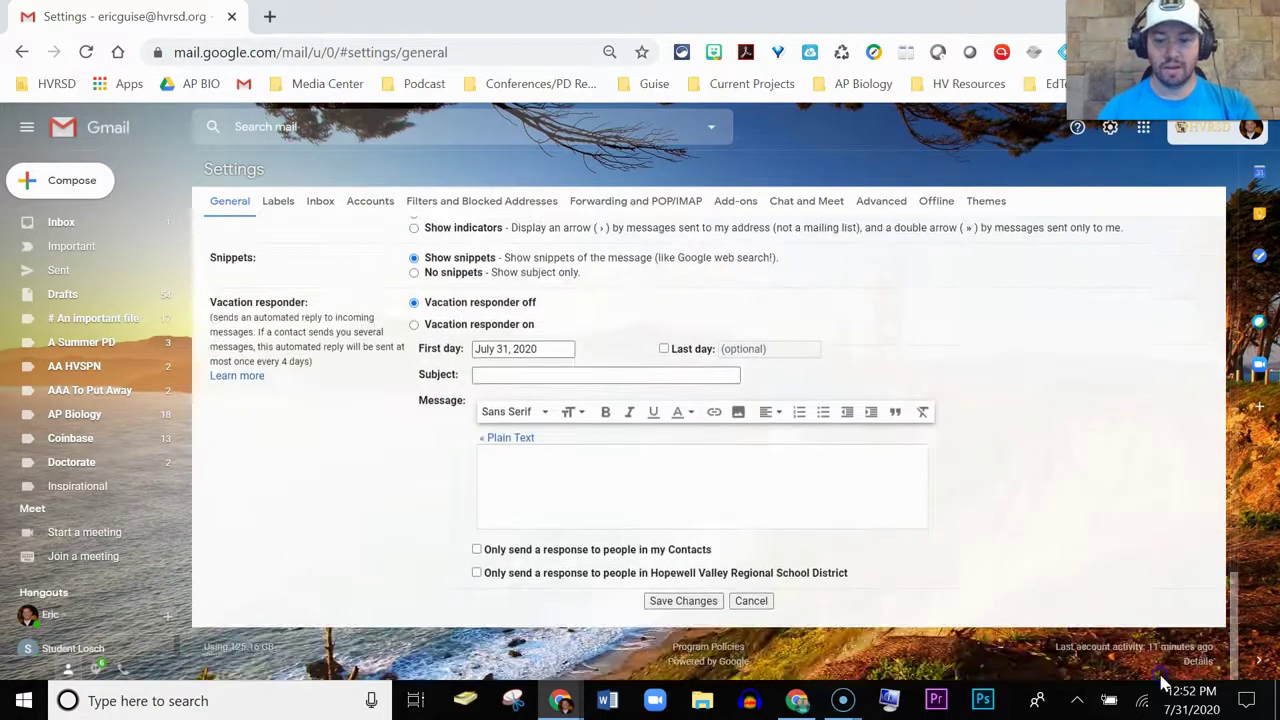
{"action": "left_click", "coordinate": [678, 601]}
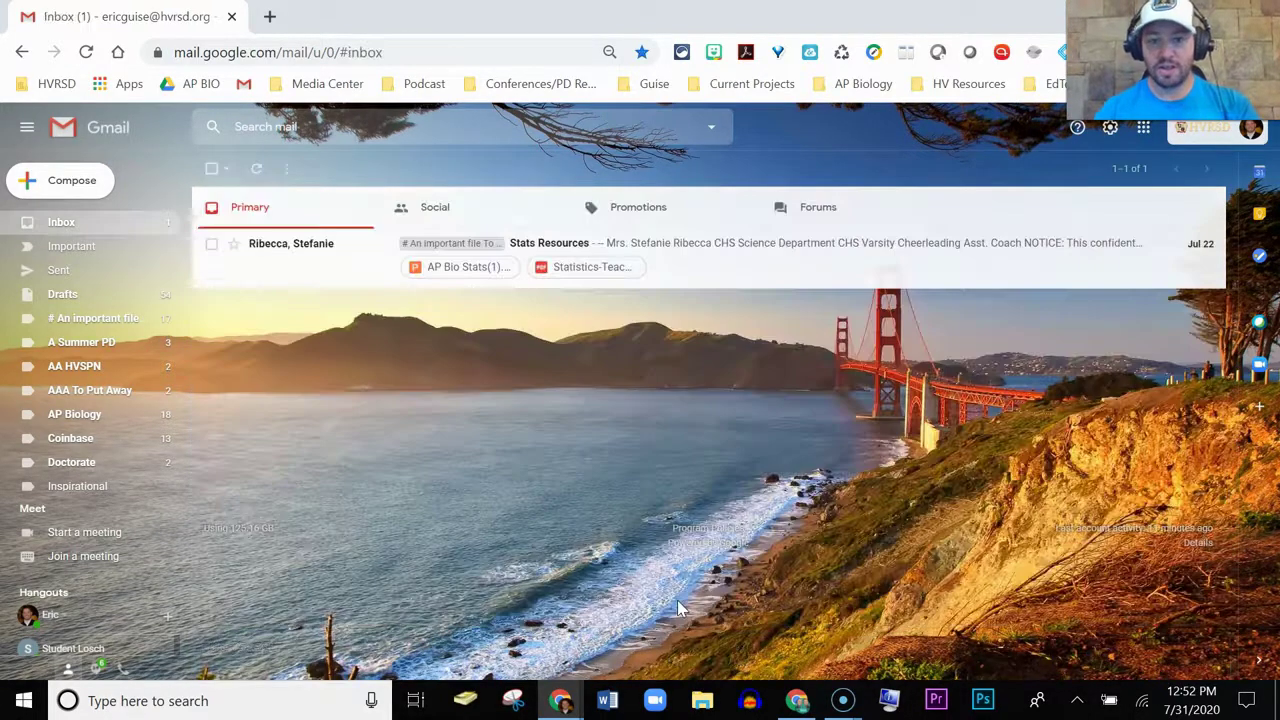
Step: Open the Stats Resources email and draft a reply to it with the text "cadsfd"
{"action": "left_click", "coordinate": [346, 258]}
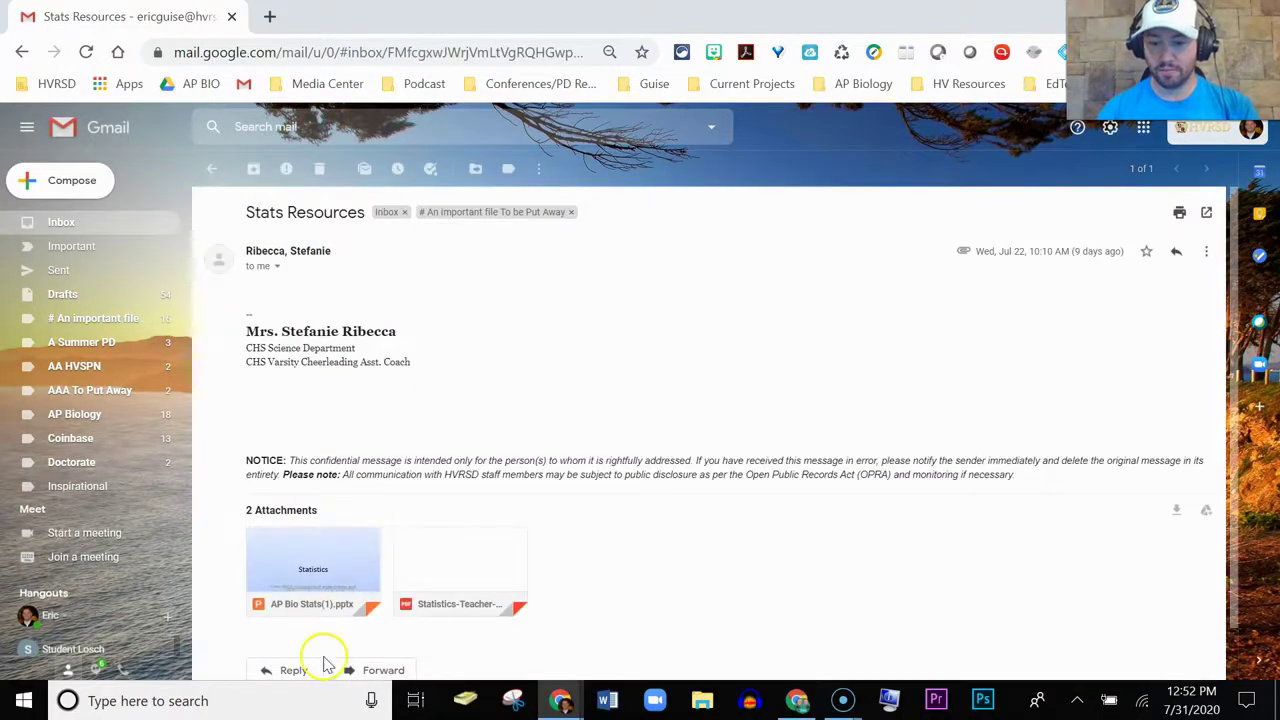
{"action": "left_click", "coordinate": [293, 671]}
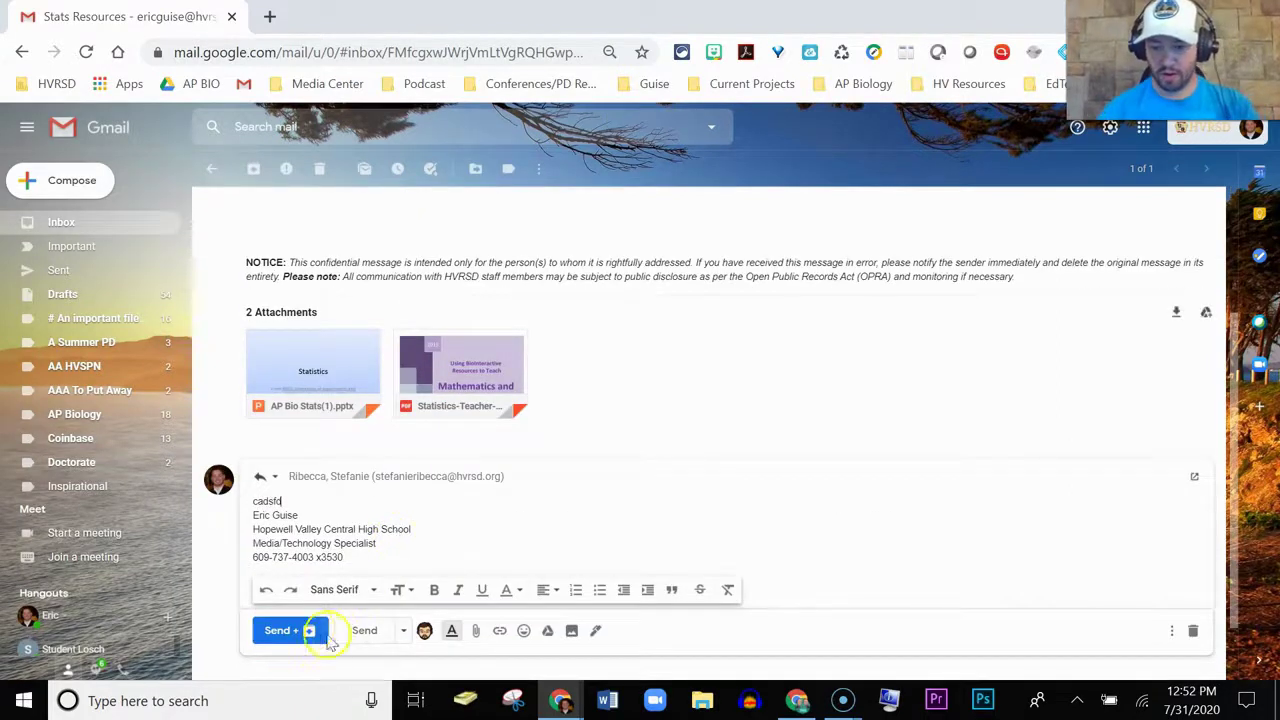
{"action": "left_click", "coordinate": [280, 642]}
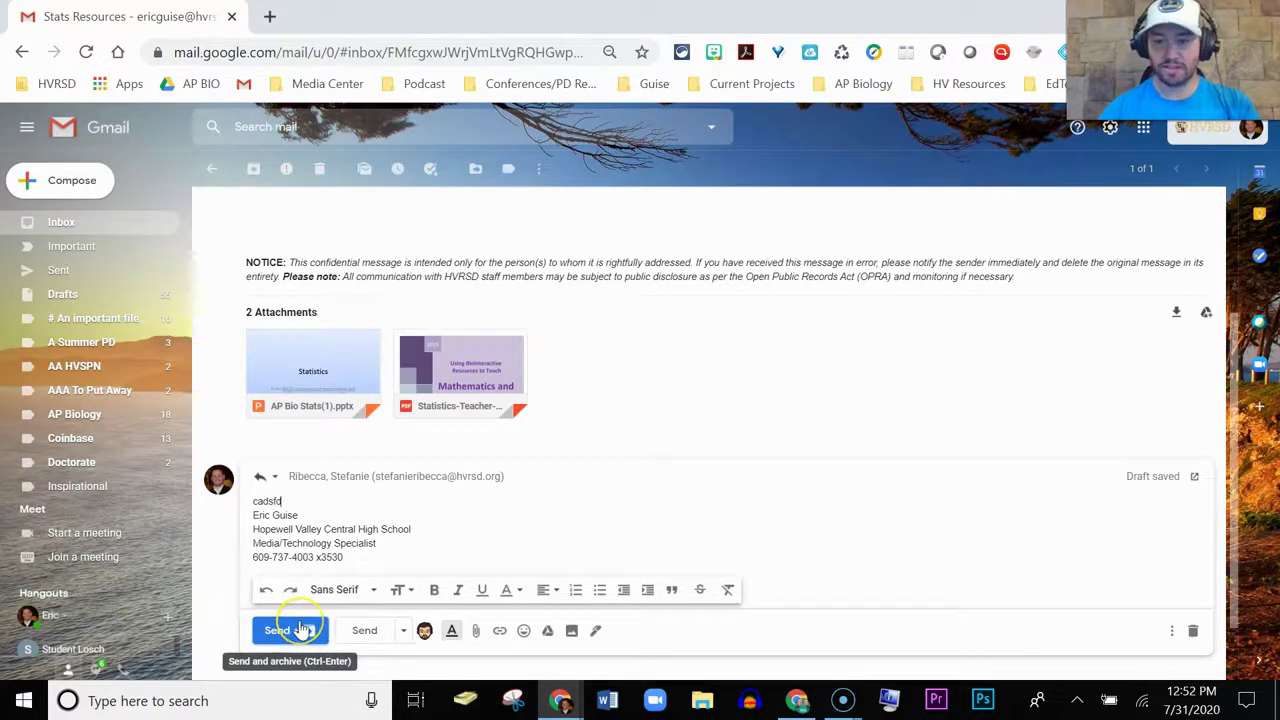
{"action": "left_click", "coordinate": [298, 543]}
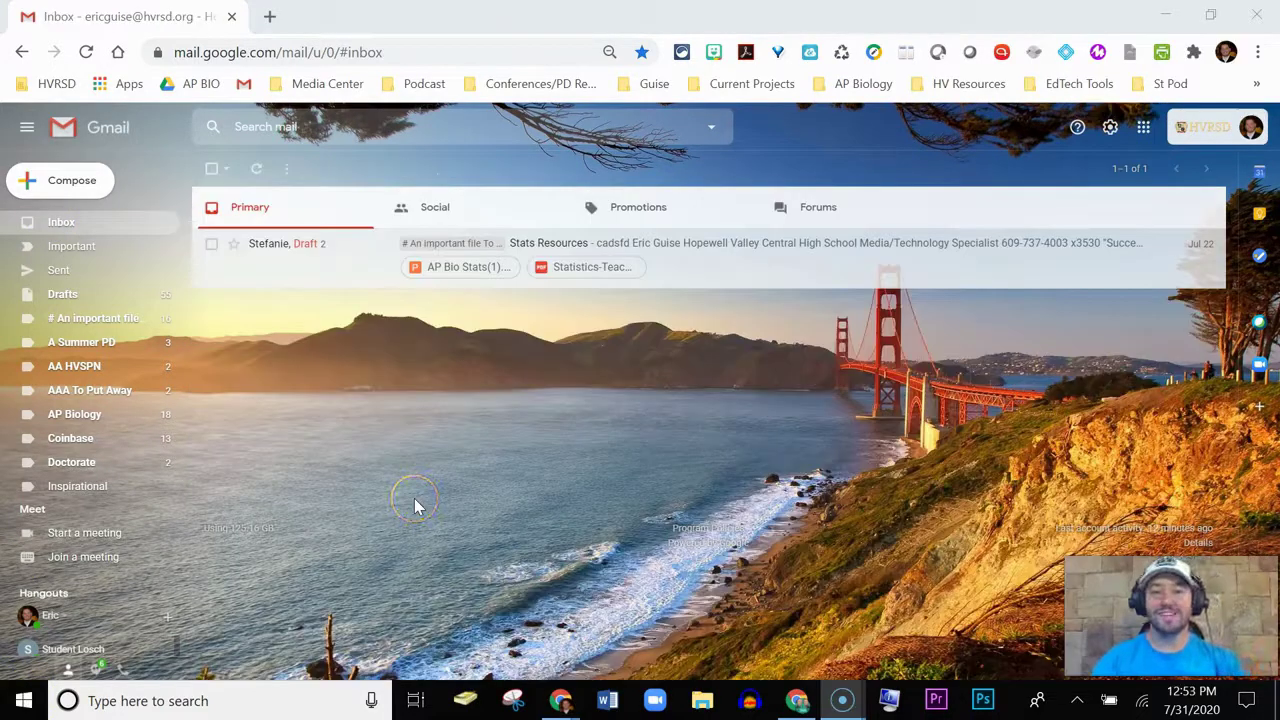
Step: Examine the Undo Send cancellation period choices in the general settings
{"action": "left_click", "coordinate": [1110, 129]}
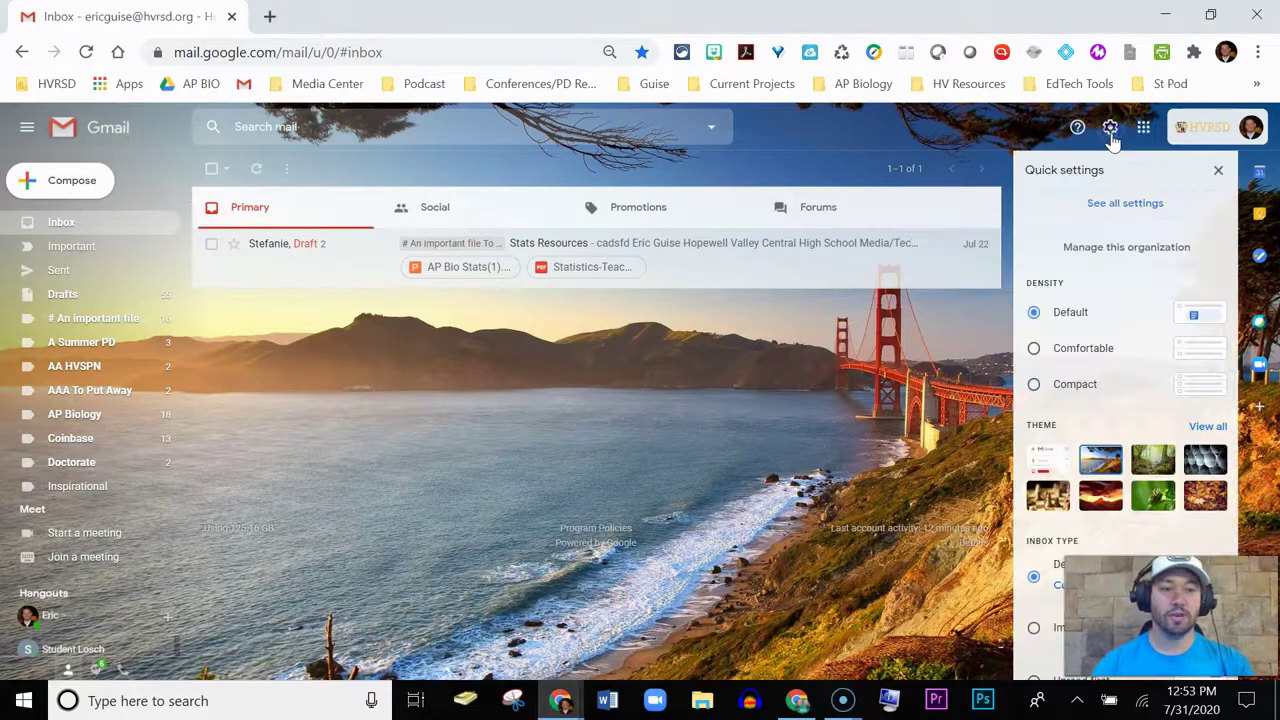
{"action": "left_click", "coordinate": [1110, 203]}
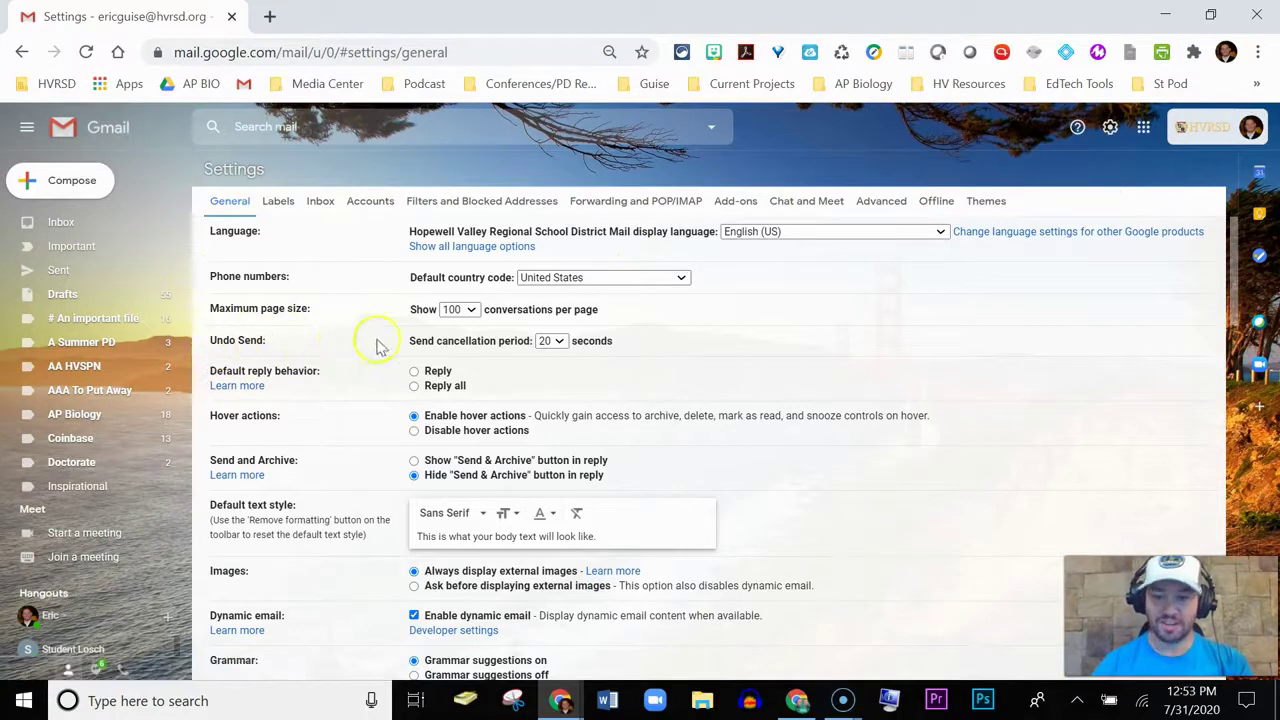
{"action": "left_click", "coordinate": [558, 341]}
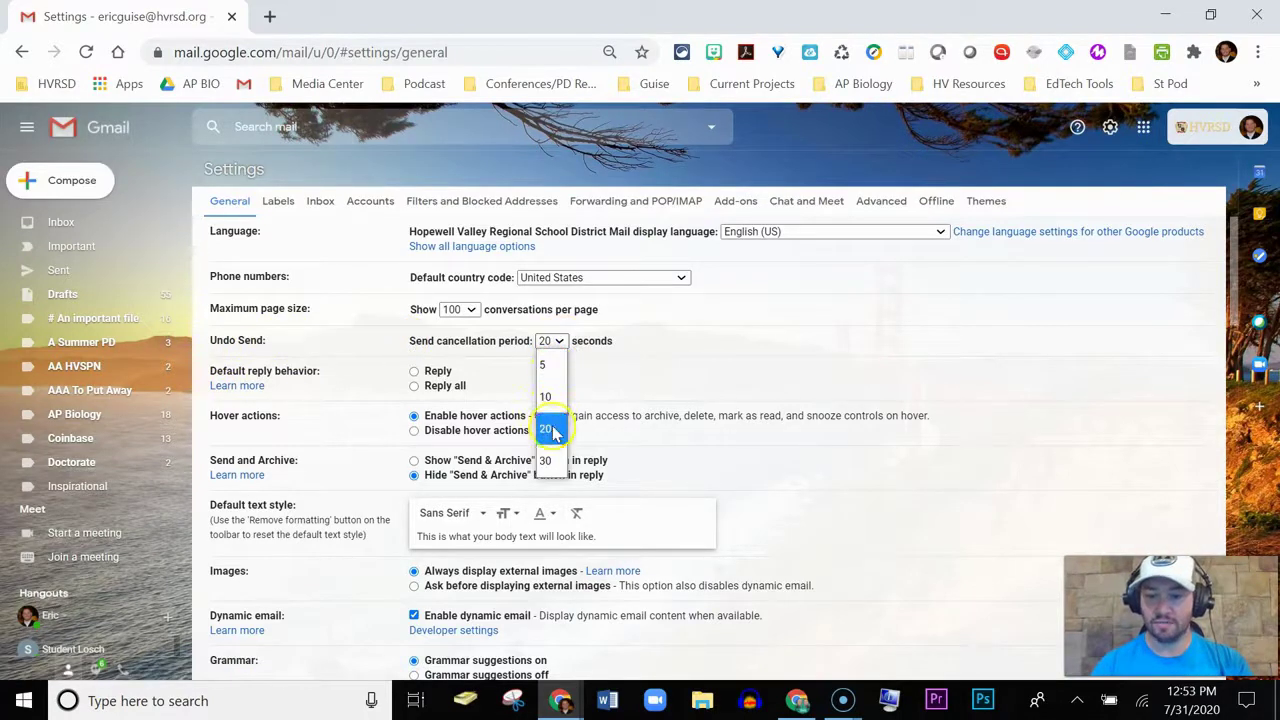
{"action": "left_click", "coordinate": [620, 377]}
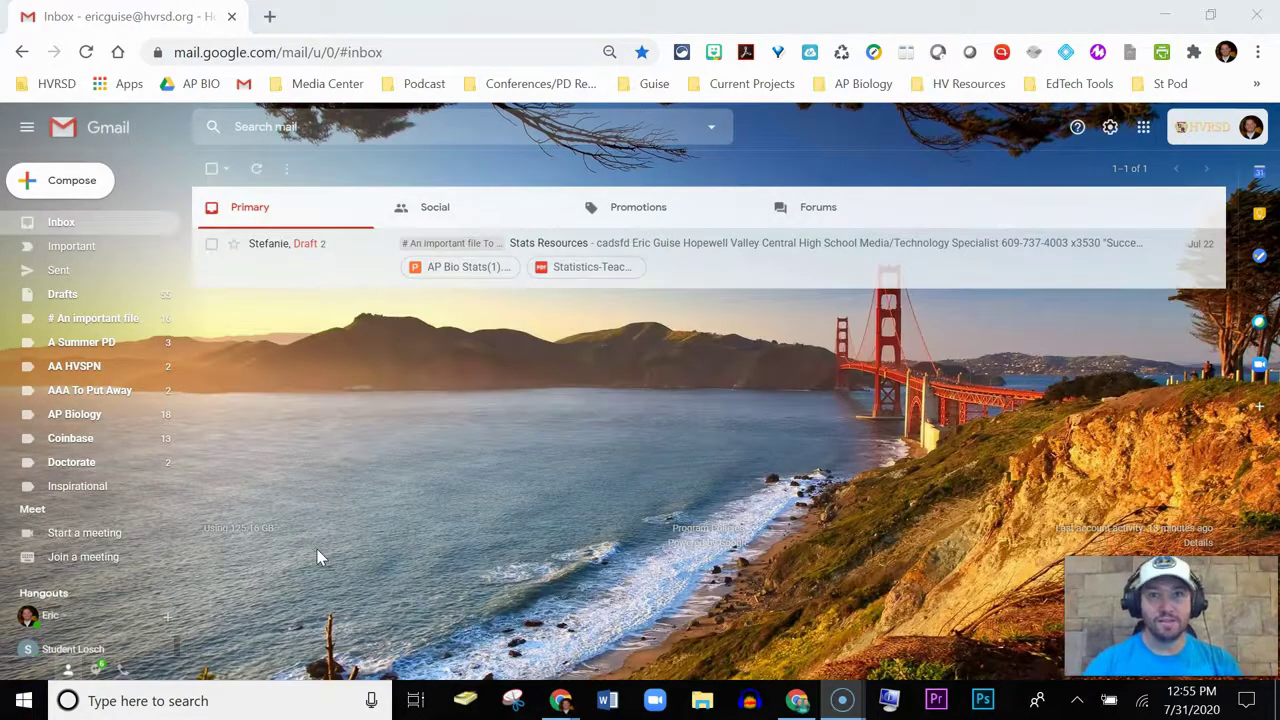
Step: Add the Updates category tab to the inbox in the inbox settings and save the changes
{"action": "left_click", "coordinate": [1110, 130]}
{"action": "left_click", "coordinate": [1052, 203]}
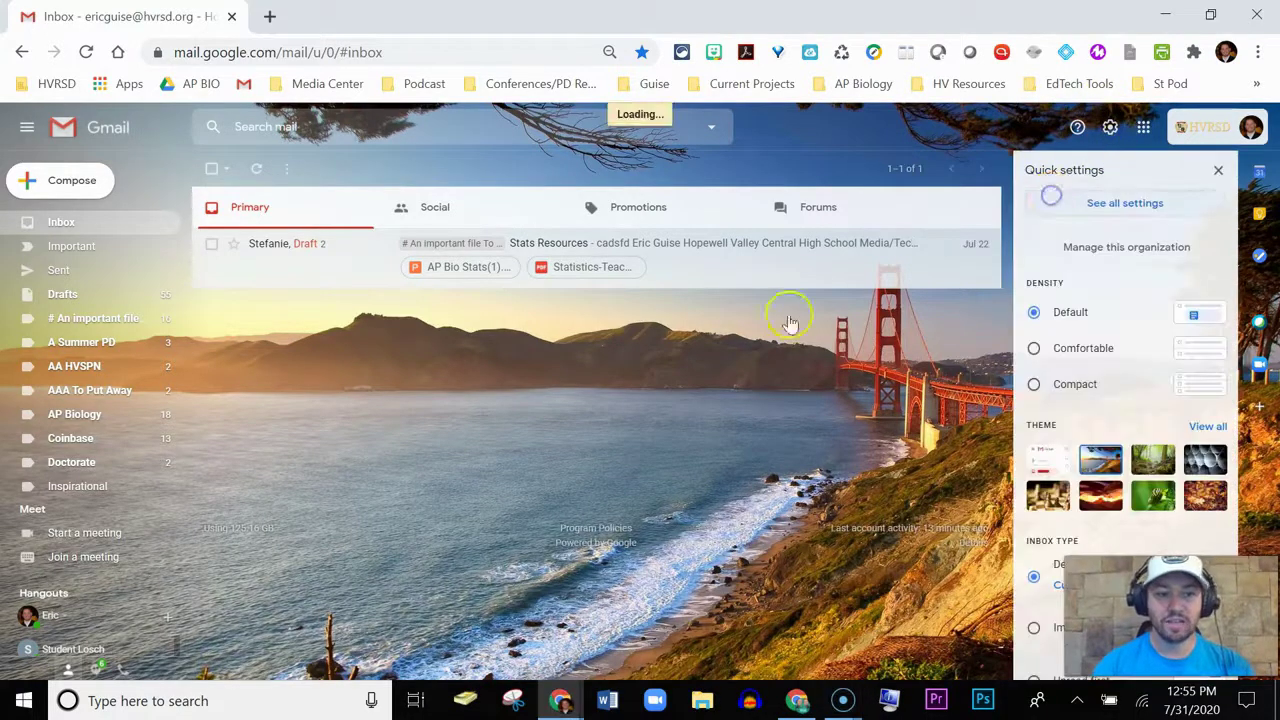
{"action": "left_click", "coordinate": [319, 203]}
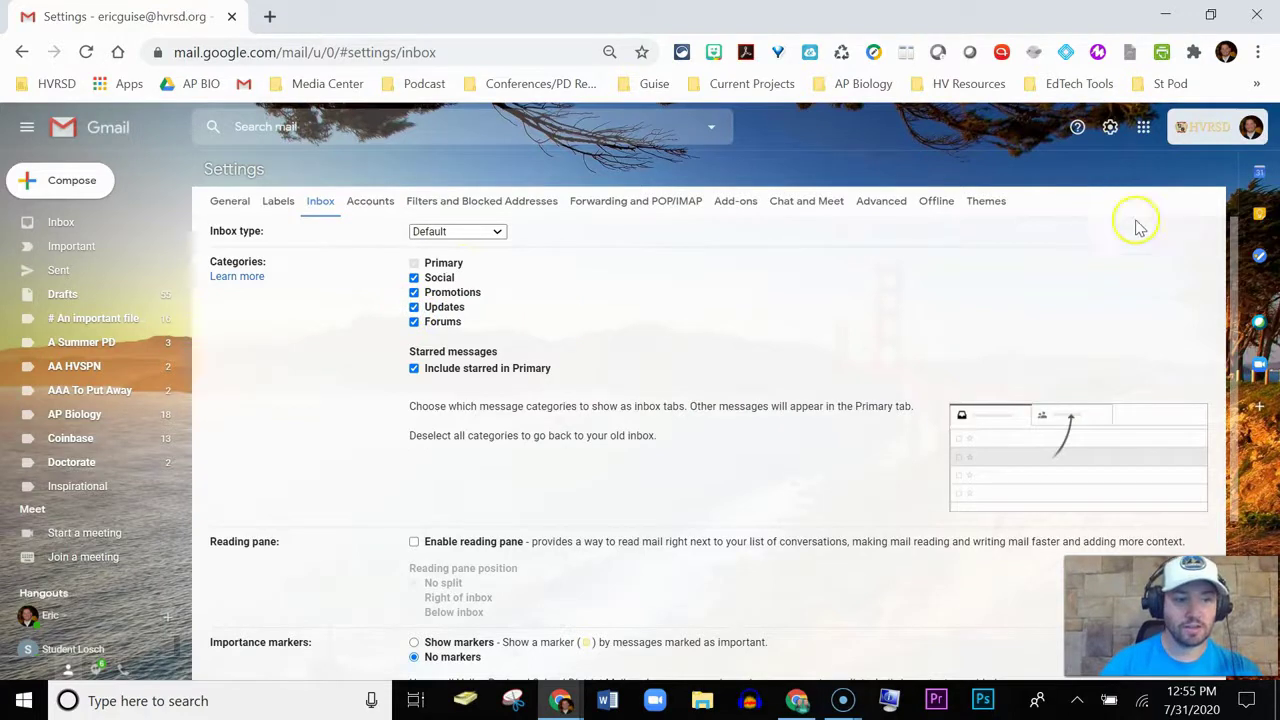
{"action": "left_click_drag", "start_coordinate": [1228, 300], "coordinate": [1203, 477]}
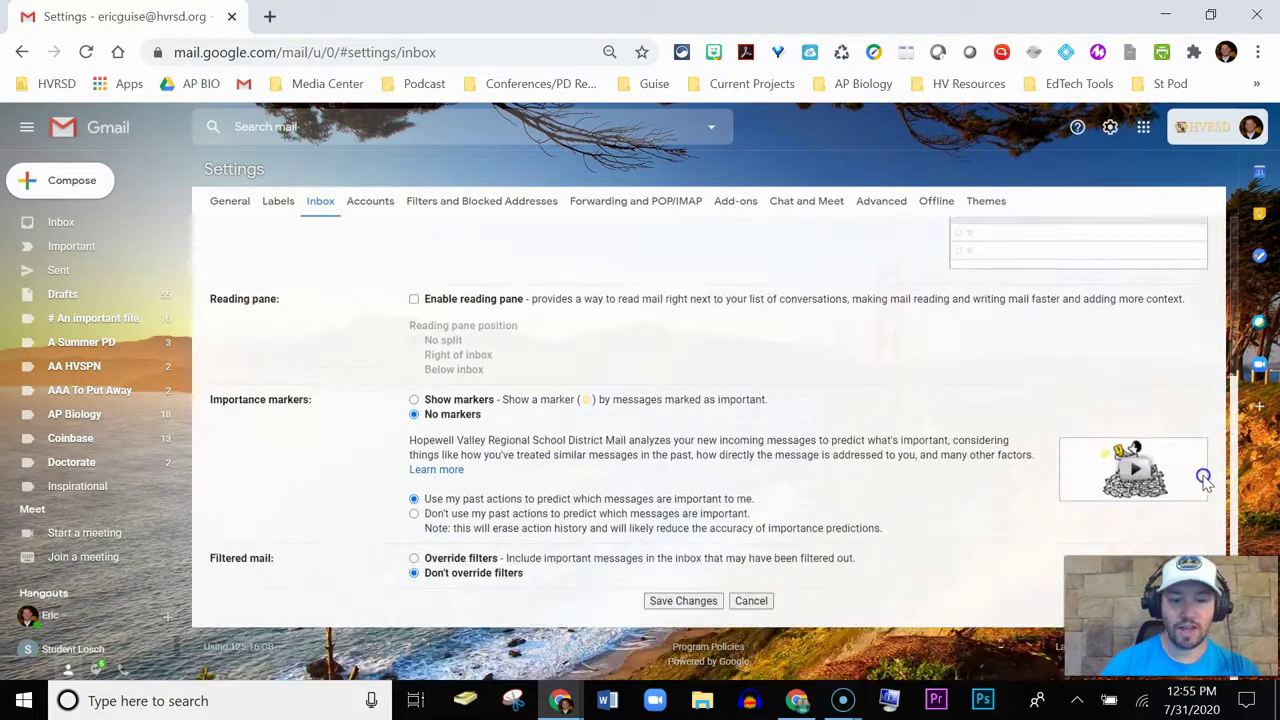
{"action": "left_click", "coordinate": [669, 606]}
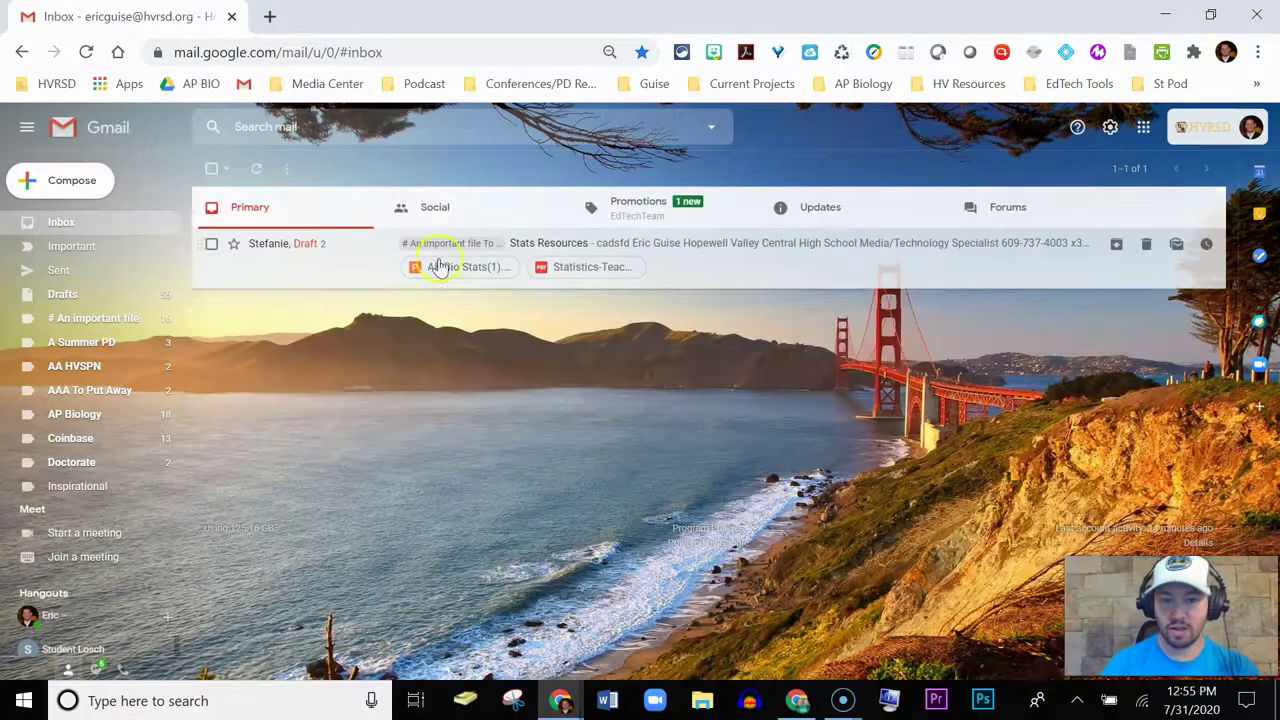
{"action": "left_click", "coordinate": [481, 203]}
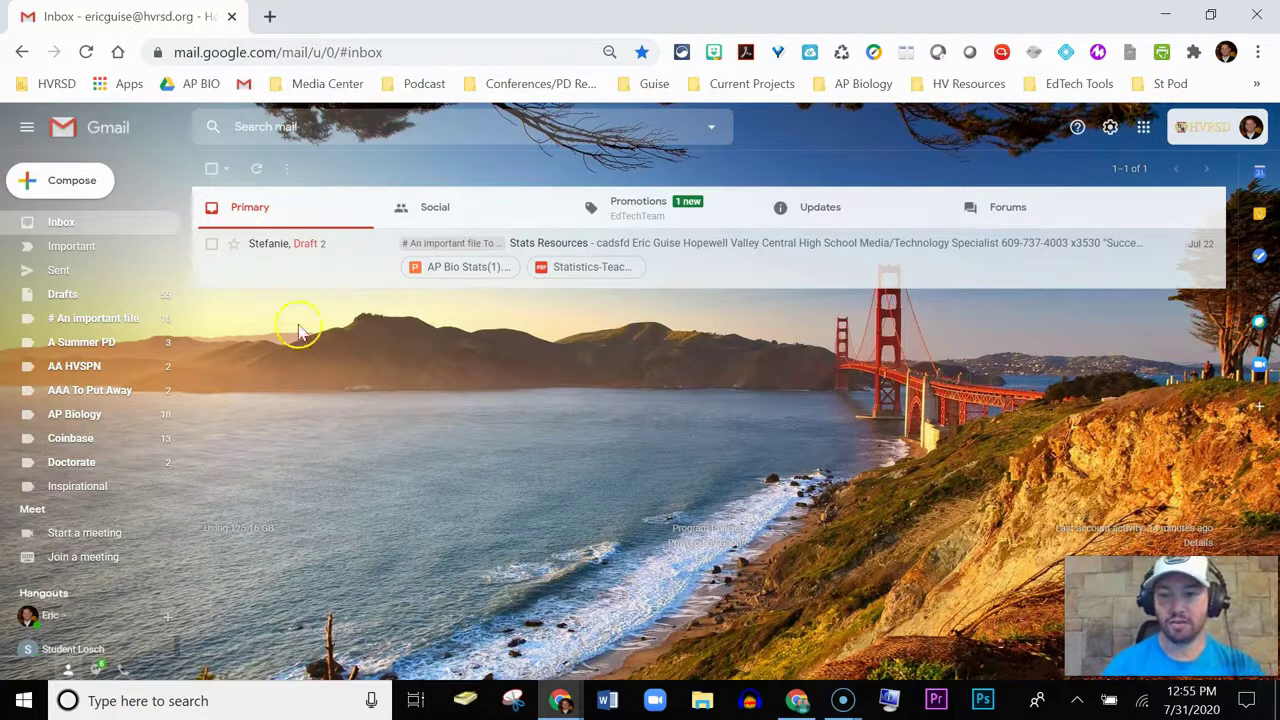
{"action": "left_click_drag", "start_coordinate": [305, 256], "coordinate": [271, 255]}
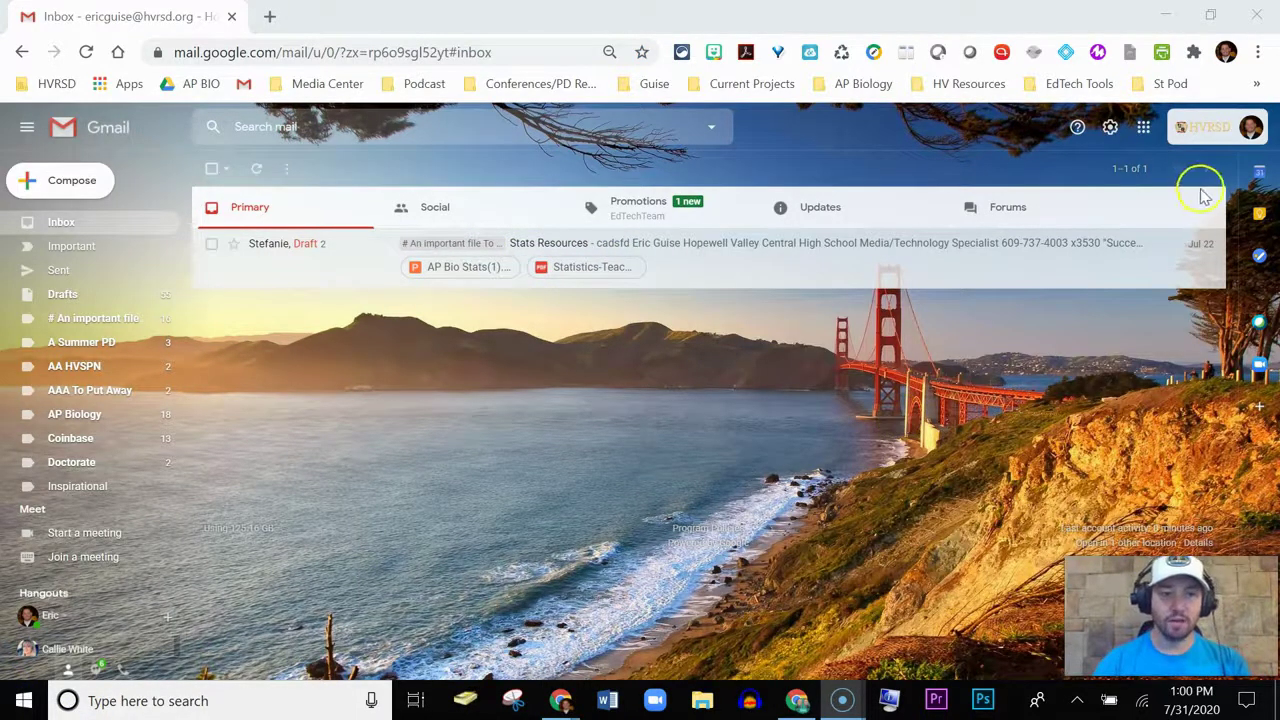
Step: Enable the reading pane with the position "Right of inbox" in the inbox settings and save the changes
{"action": "left_click", "coordinate": [1110, 130]}
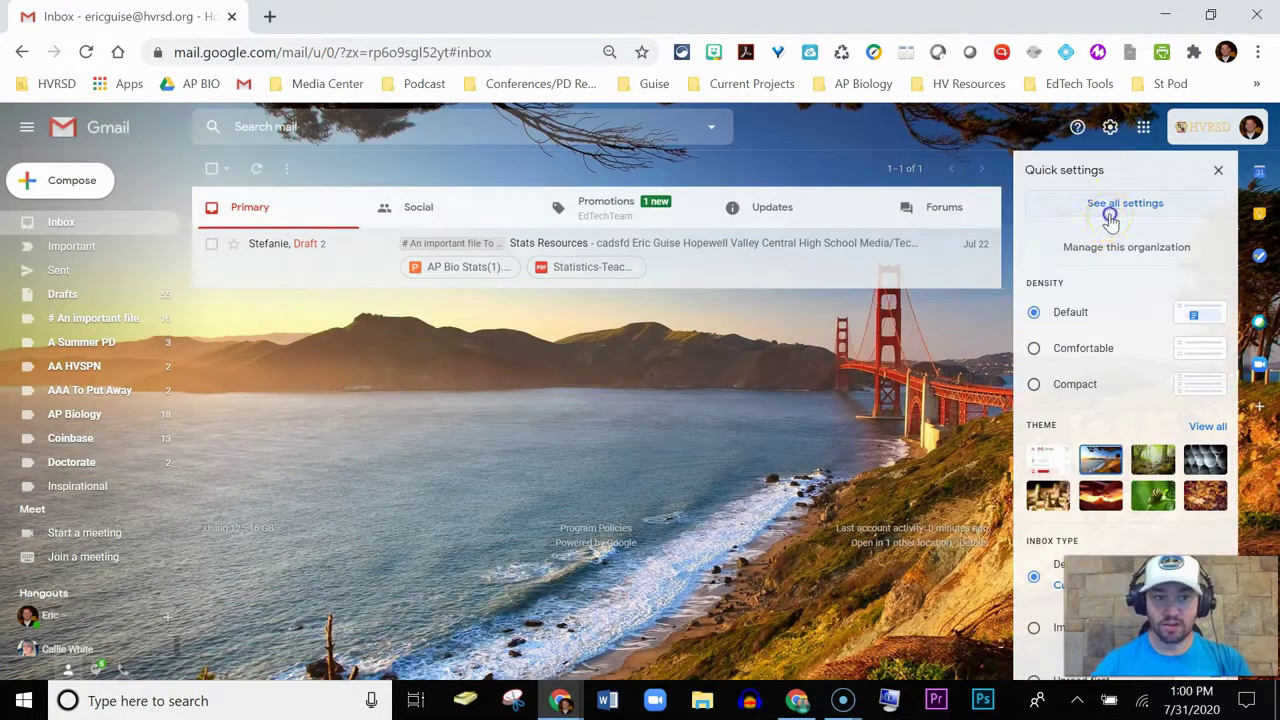
{"action": "left_click", "coordinate": [1110, 210]}
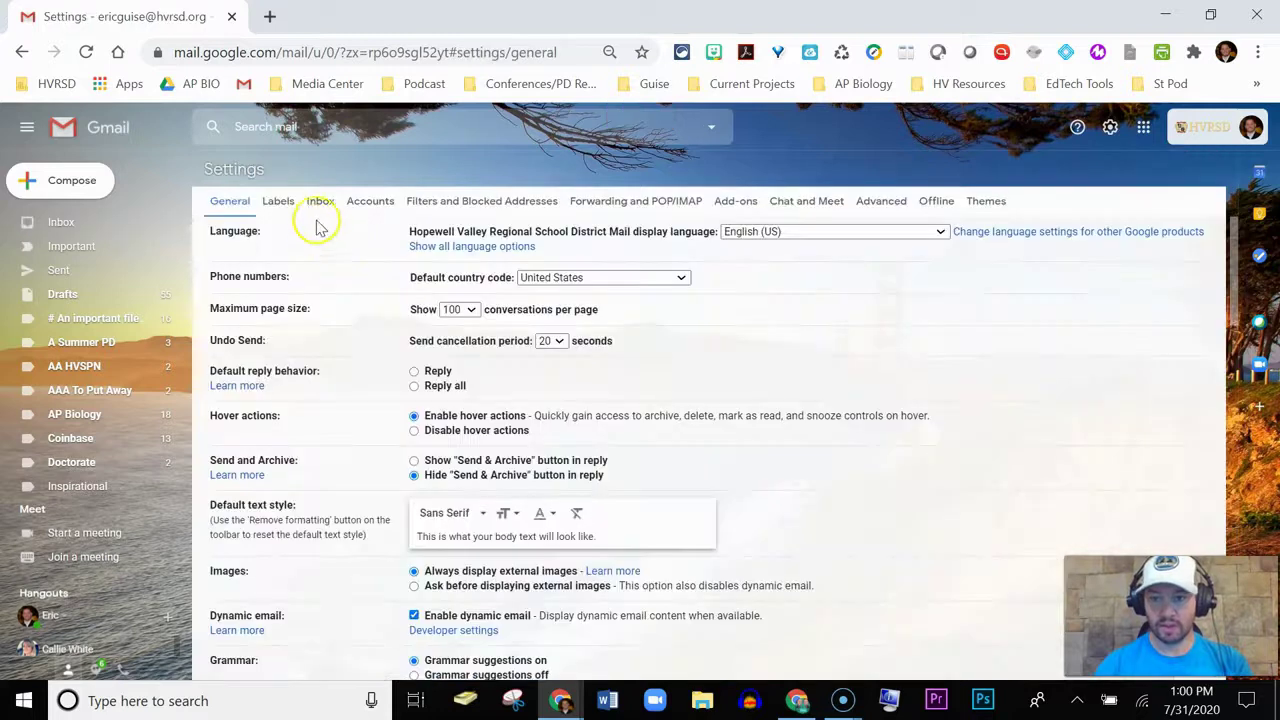
{"action": "left_click", "coordinate": [321, 204]}
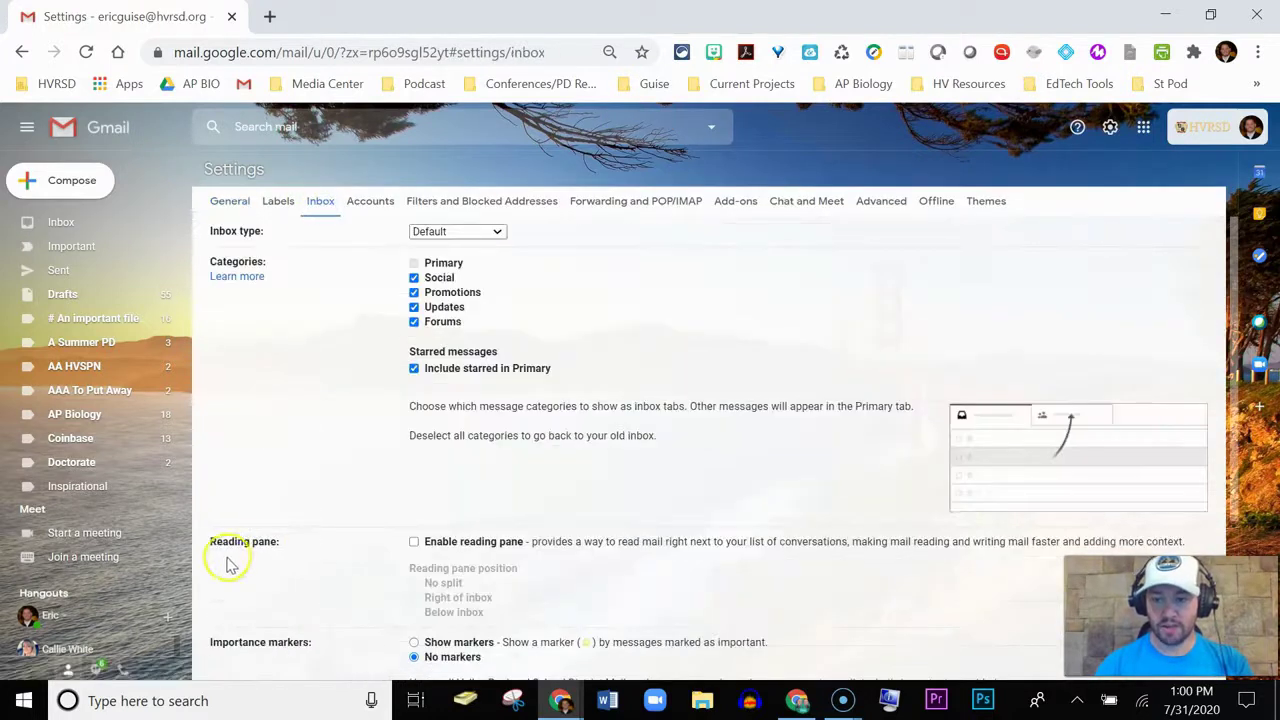
{"action": "left_click", "coordinate": [414, 542]}
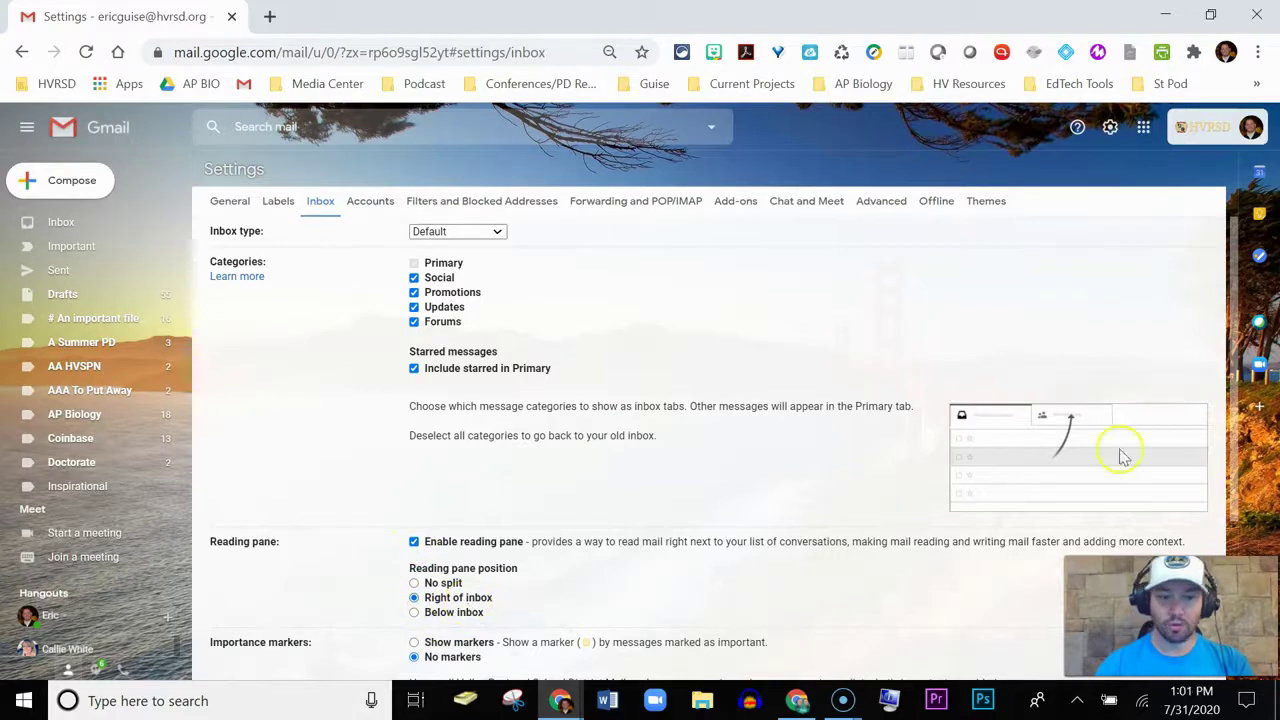
{"action": "scroll", "coordinate": [1240, 340], "scroll_direction": "down", "scroll_amount": 3}
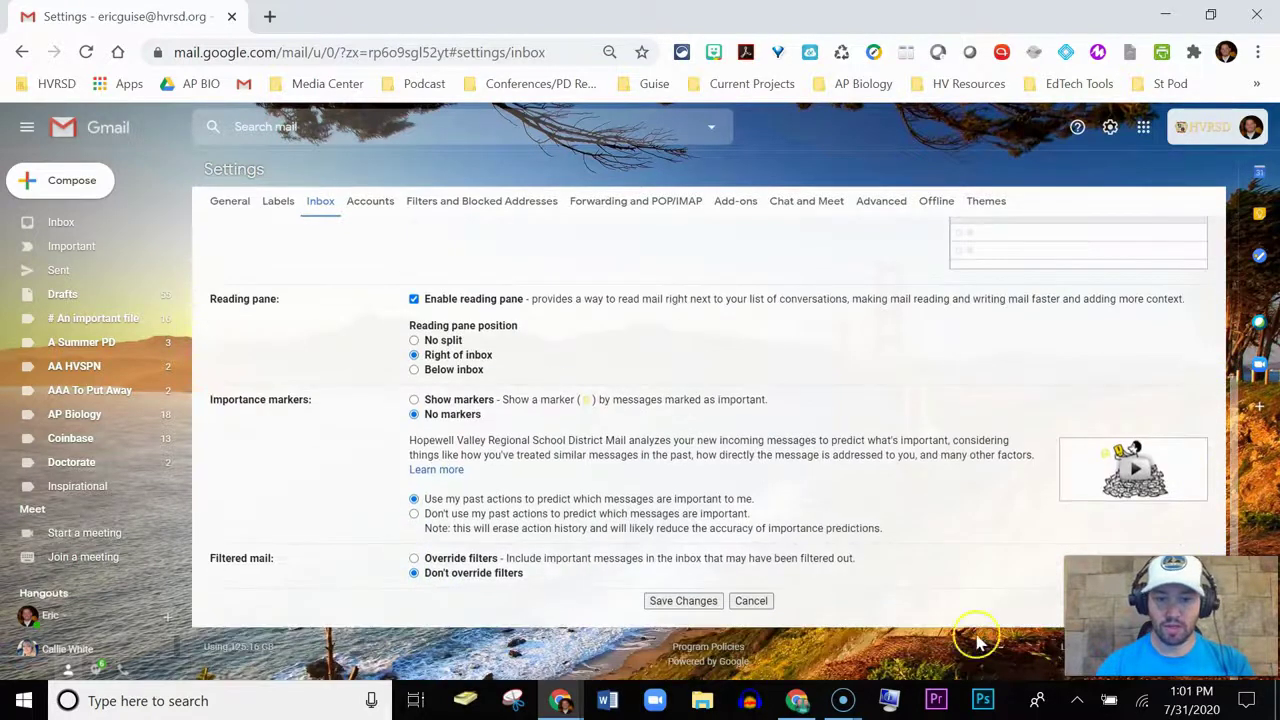
{"action": "left_click", "coordinate": [686, 601]}
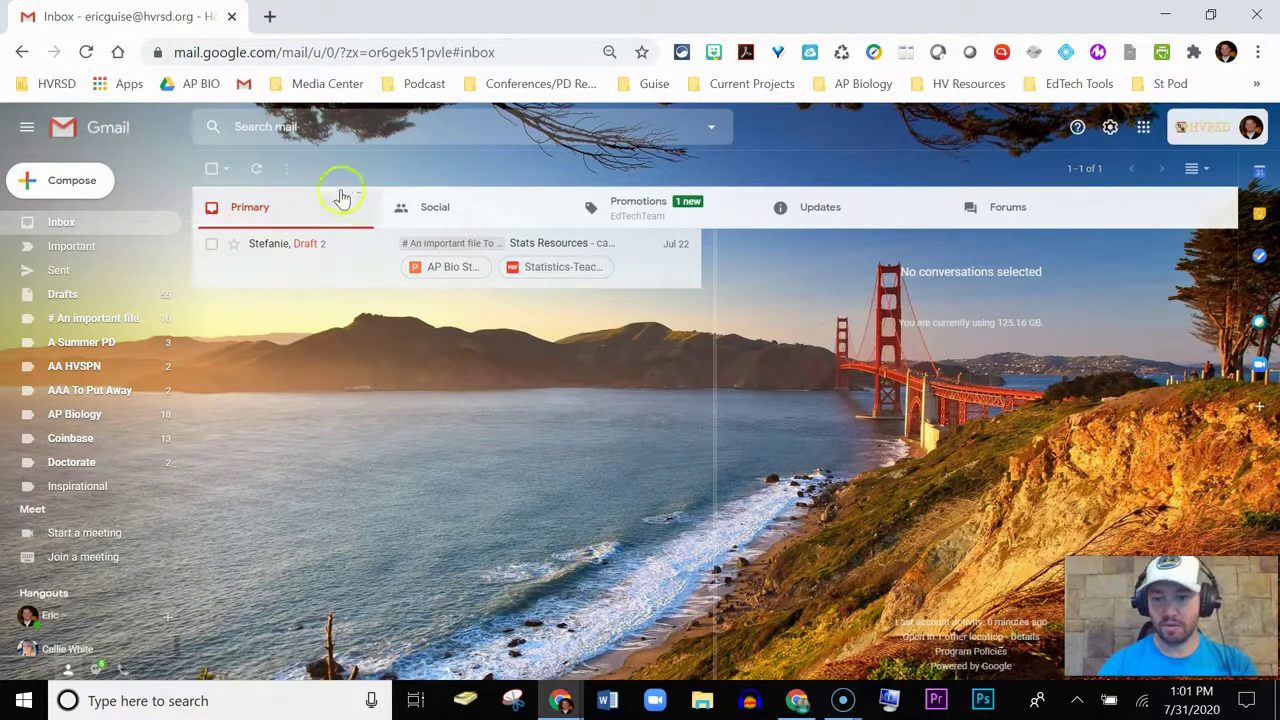
Step: Open the Stats Resources email in the reading pane and discard its draft reply
{"action": "left_click", "coordinate": [305, 258]}
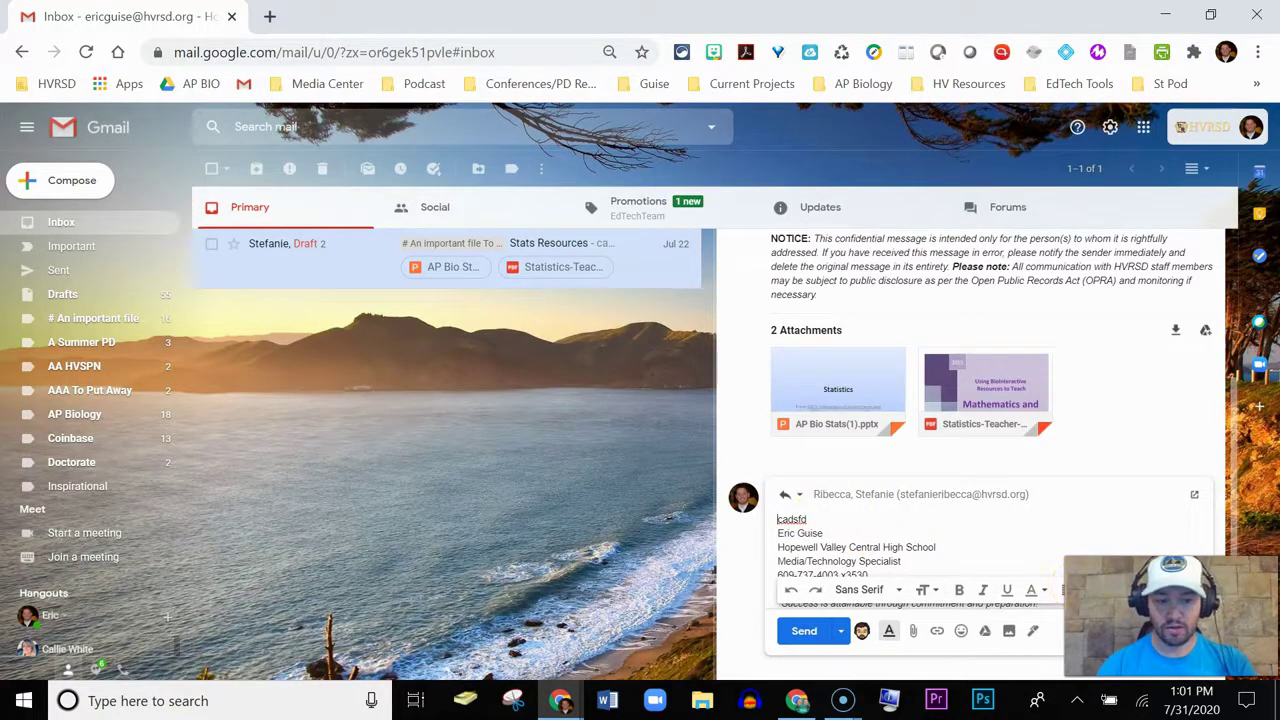
{"action": "left_click", "coordinate": [1194, 631]}
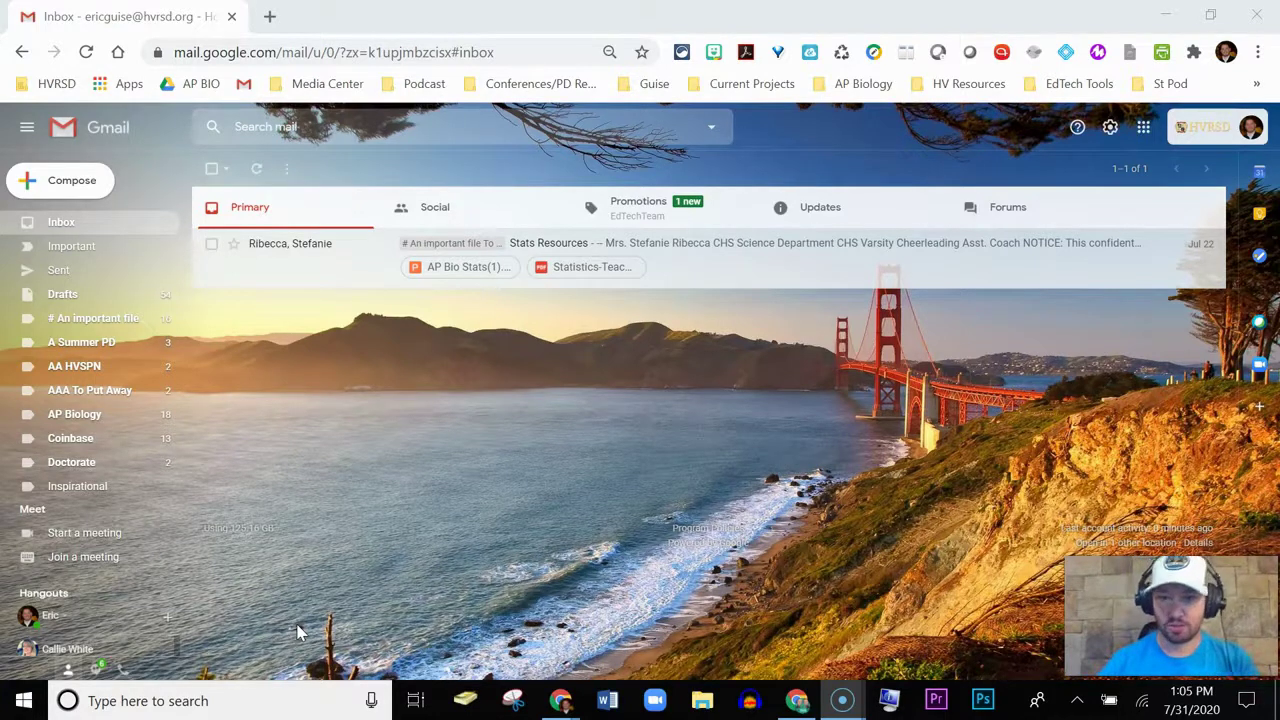
Step: Examine the font choices for the default text style in the general settings
{"action": "left_click", "coordinate": [1110, 128]}
{"action": "left_click", "coordinate": [1114, 252]}
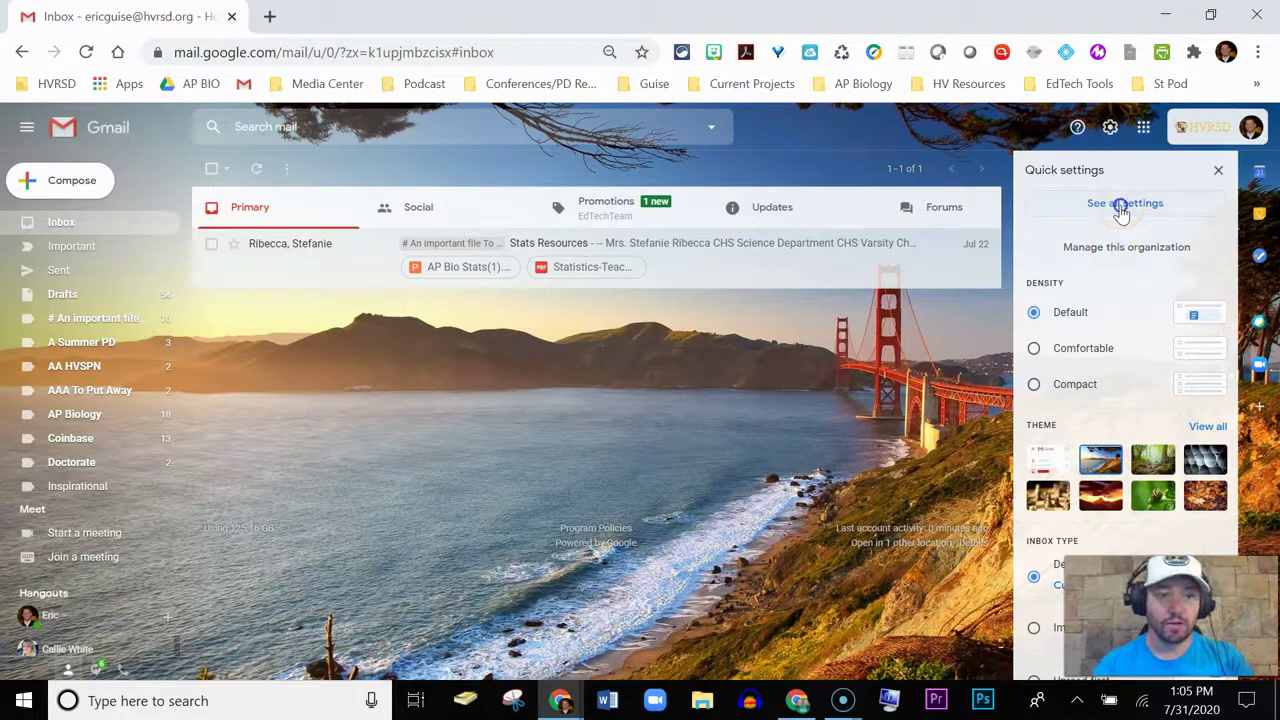
{"action": "left_click", "coordinate": [1122, 208]}
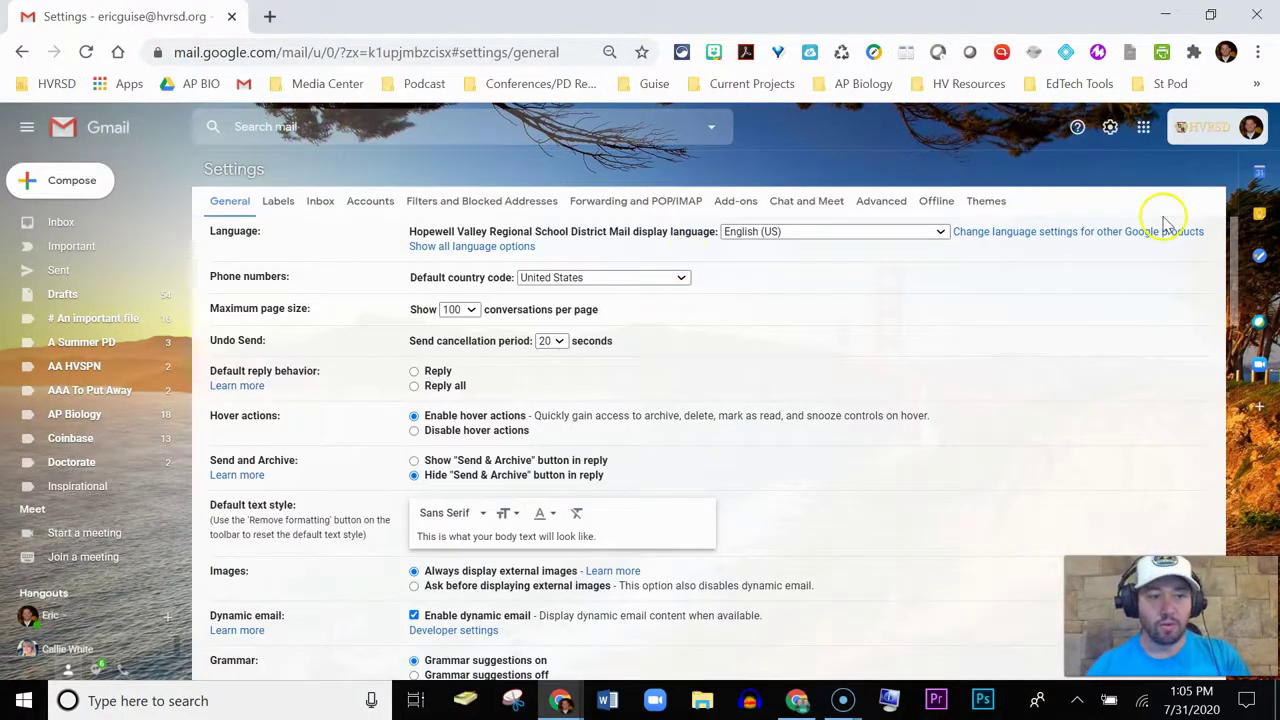
{"action": "left_click_drag", "start_coordinate": [1236, 264], "coordinate": [1238, 308]}
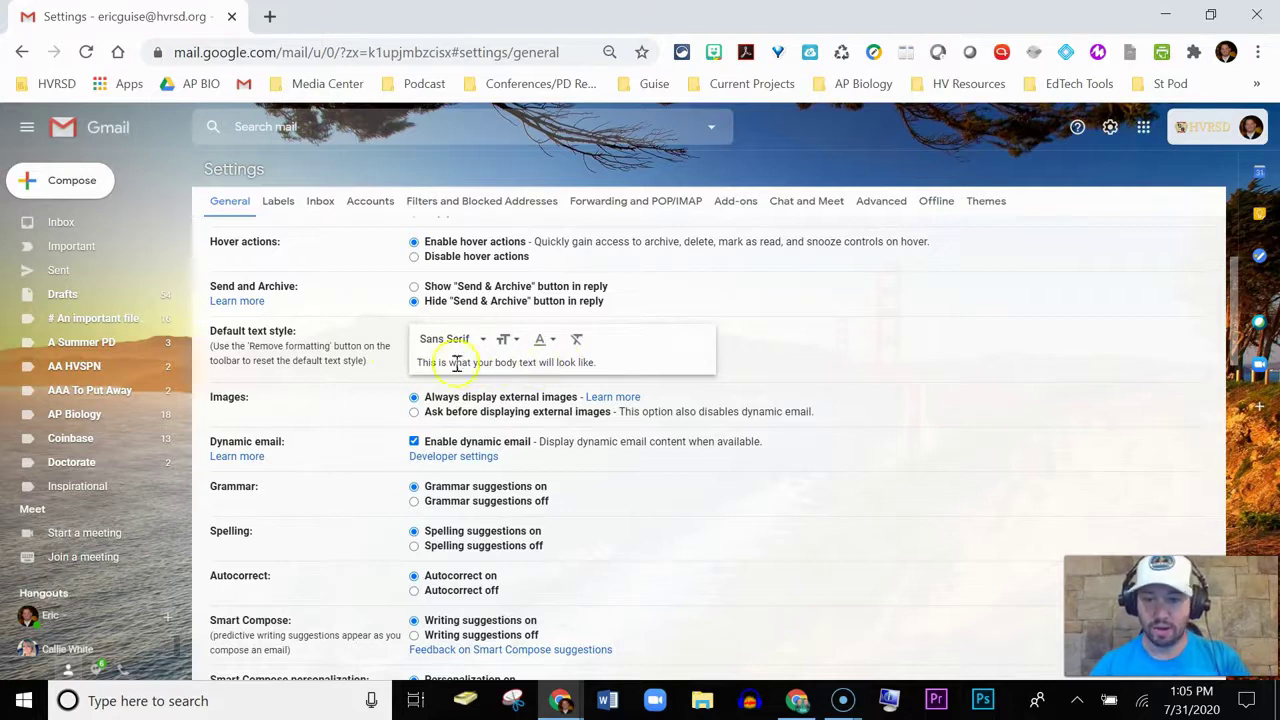
{"action": "left_click", "coordinate": [480, 339]}
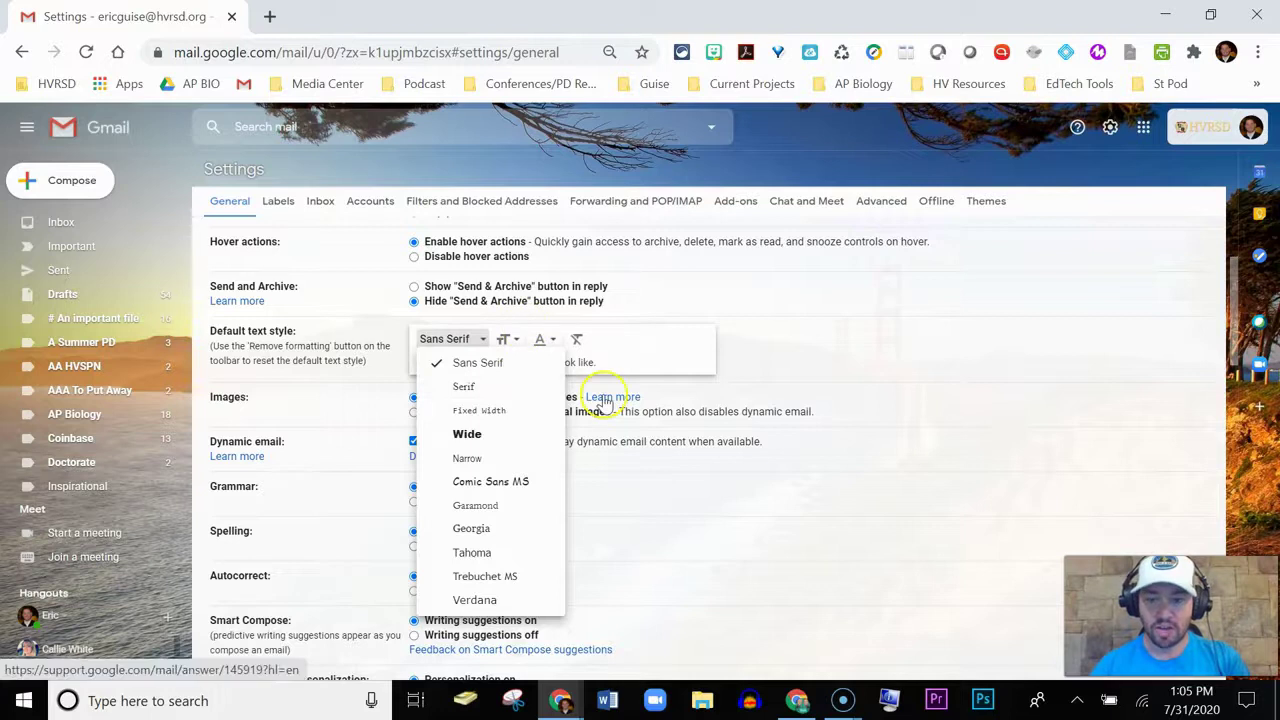
{"action": "left_click", "coordinate": [752, 383]}
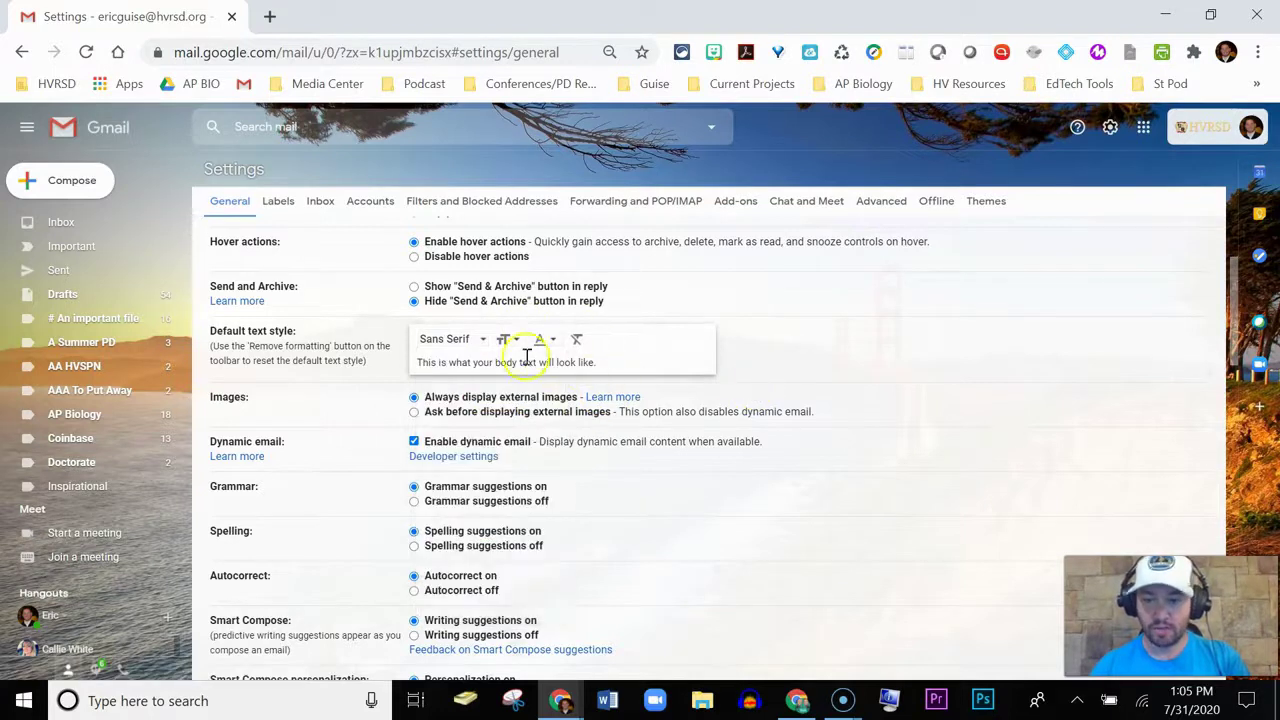
Step: Review the signature and vacation responder options in the general settings
{"action": "left_click_drag", "start_coordinate": [1236, 295], "coordinate": [1232, 492]}
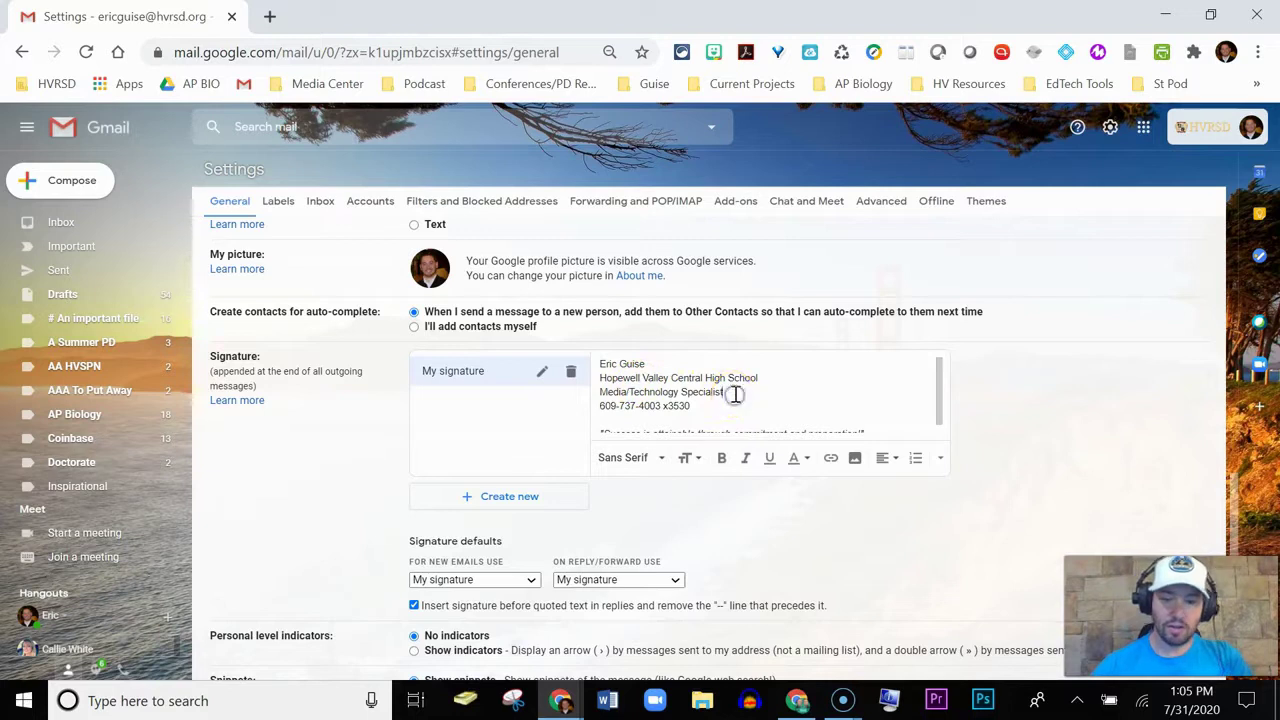
{"action": "left_click", "coordinate": [678, 388]}
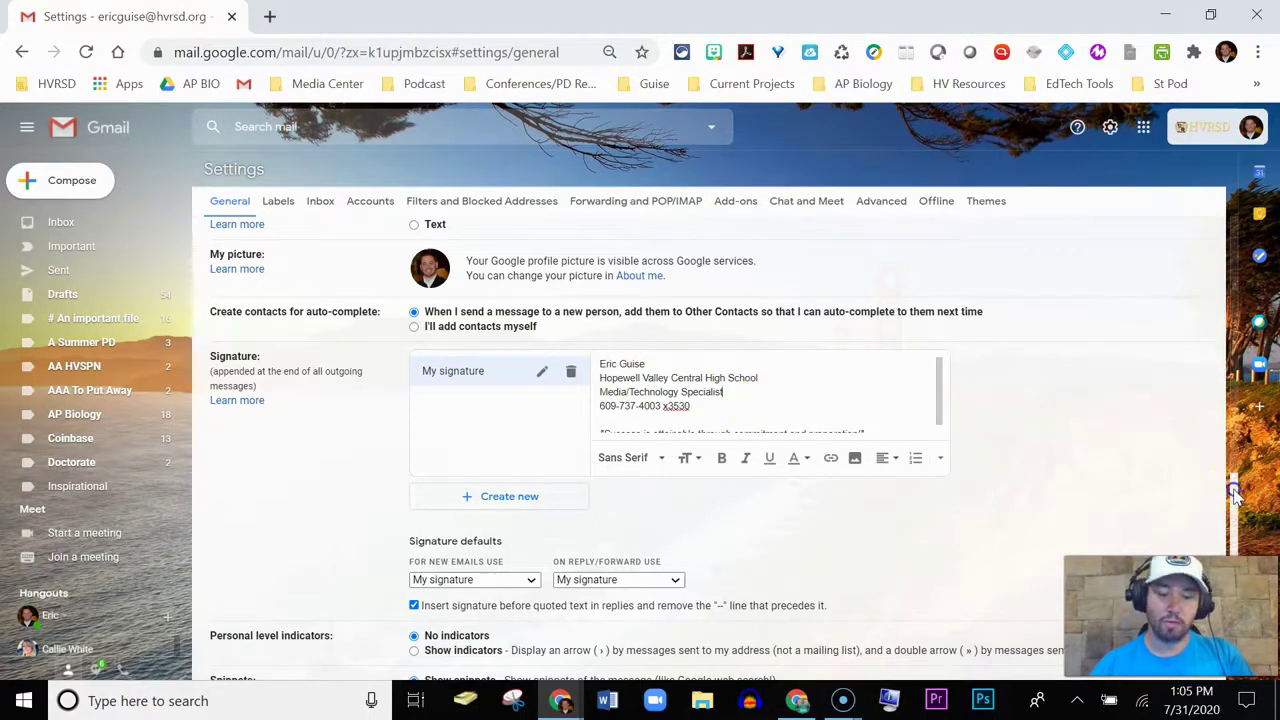
{"action": "scroll", "coordinate": [1235, 495], "scroll_direction": "down", "scroll_amount": 5}
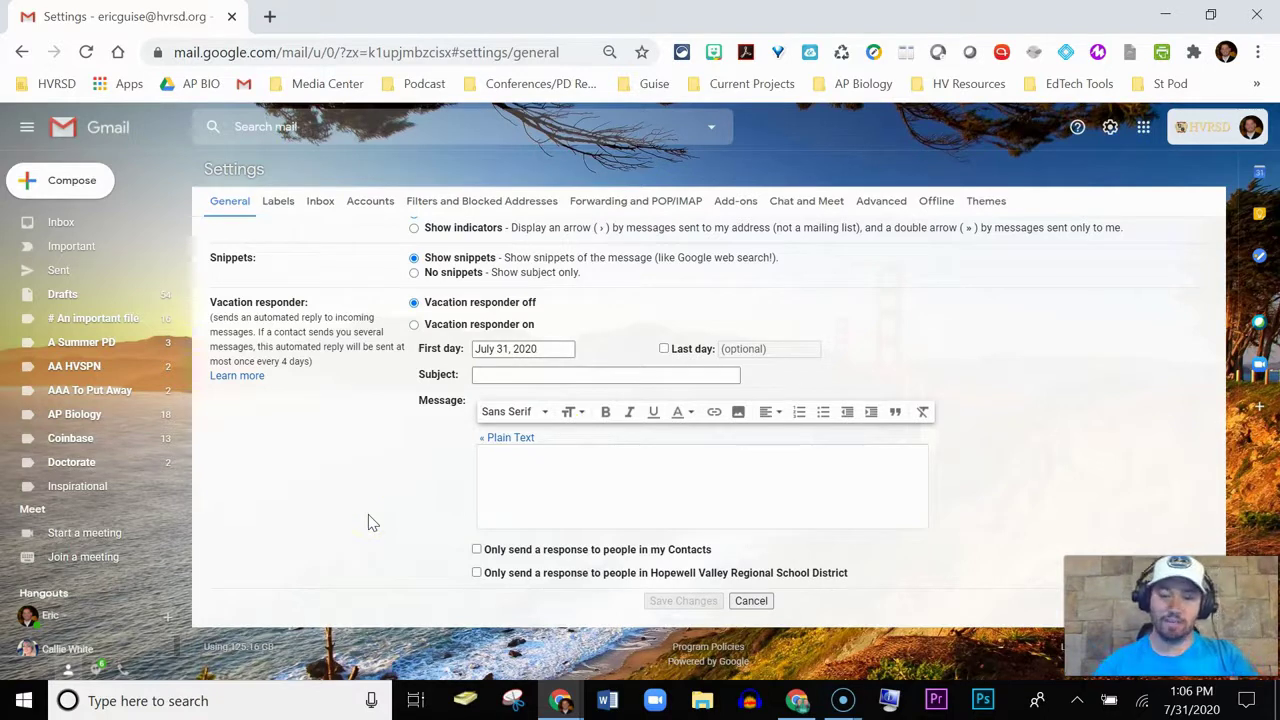
{"action": "left_click", "coordinate": [688, 610]}
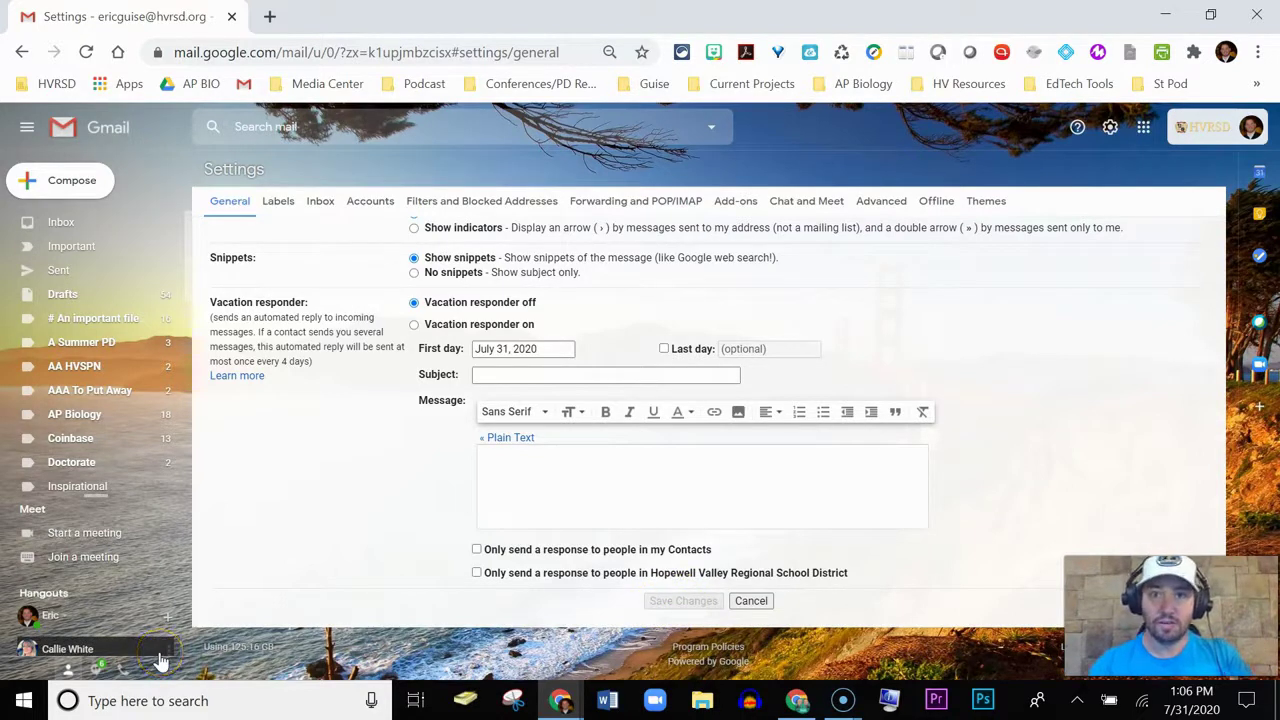
{"action": "mouse_move", "coordinate": [160, 660]}
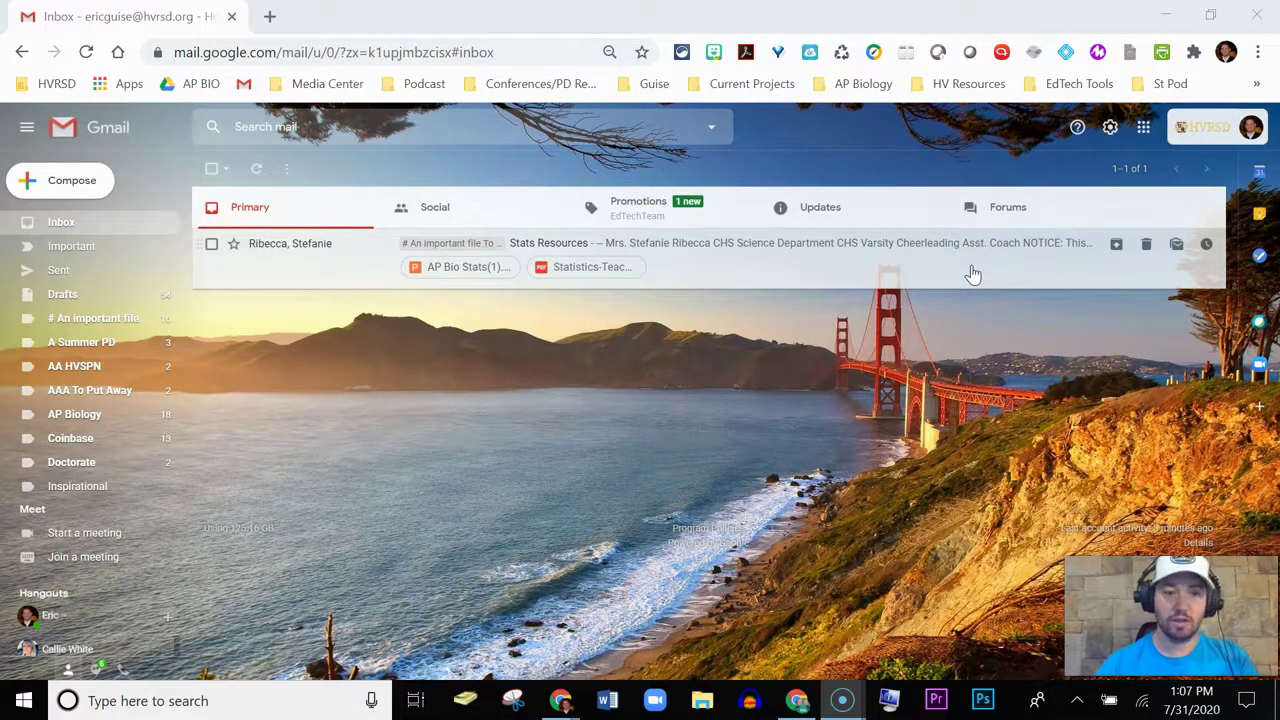
Step: Open the Stats Resources email, examine the additional message actions, and leave without choosing one
{"action": "left_click", "coordinate": [1030, 262]}
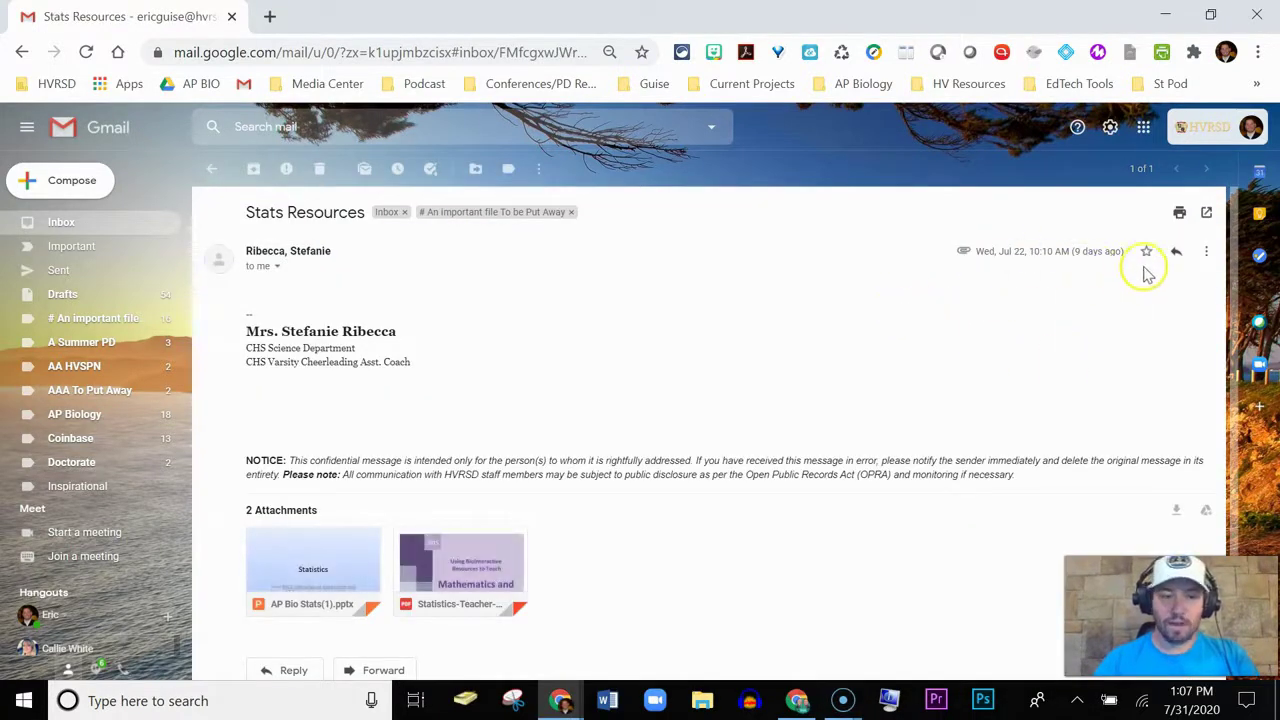
{"action": "left_click", "coordinate": [1206, 251]}
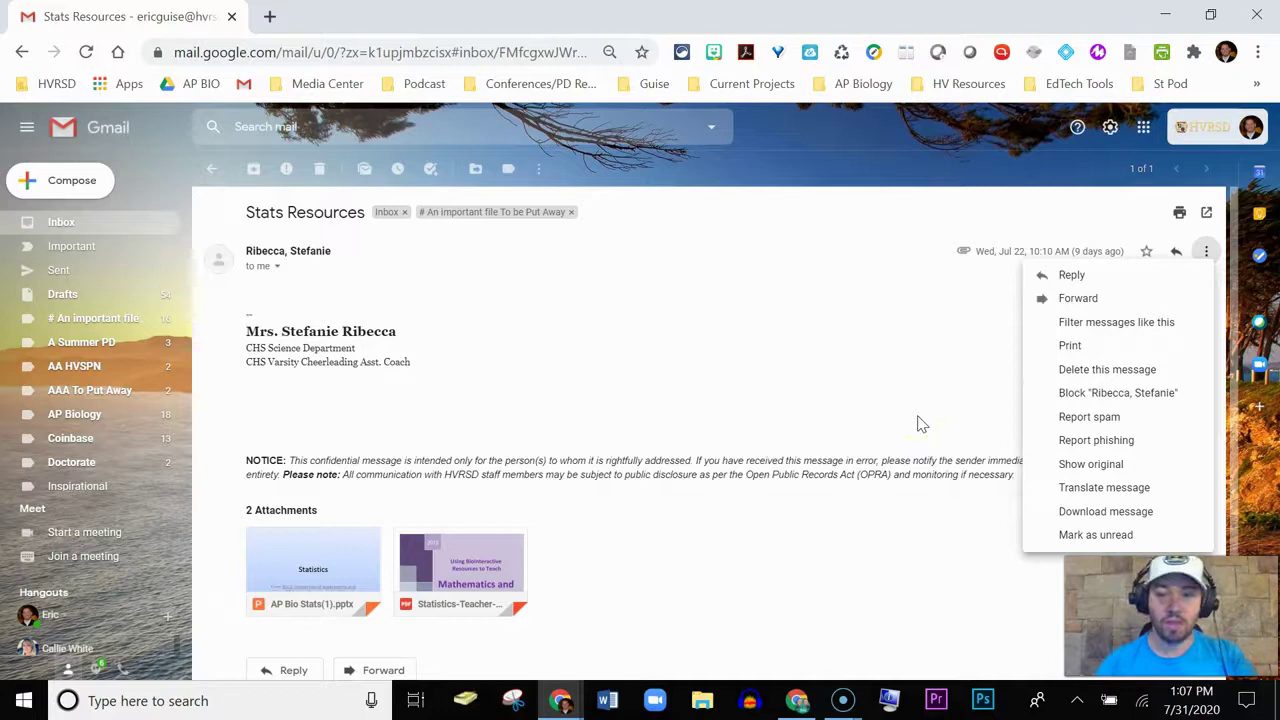
{"action": "left_click", "coordinate": [893, 177]}
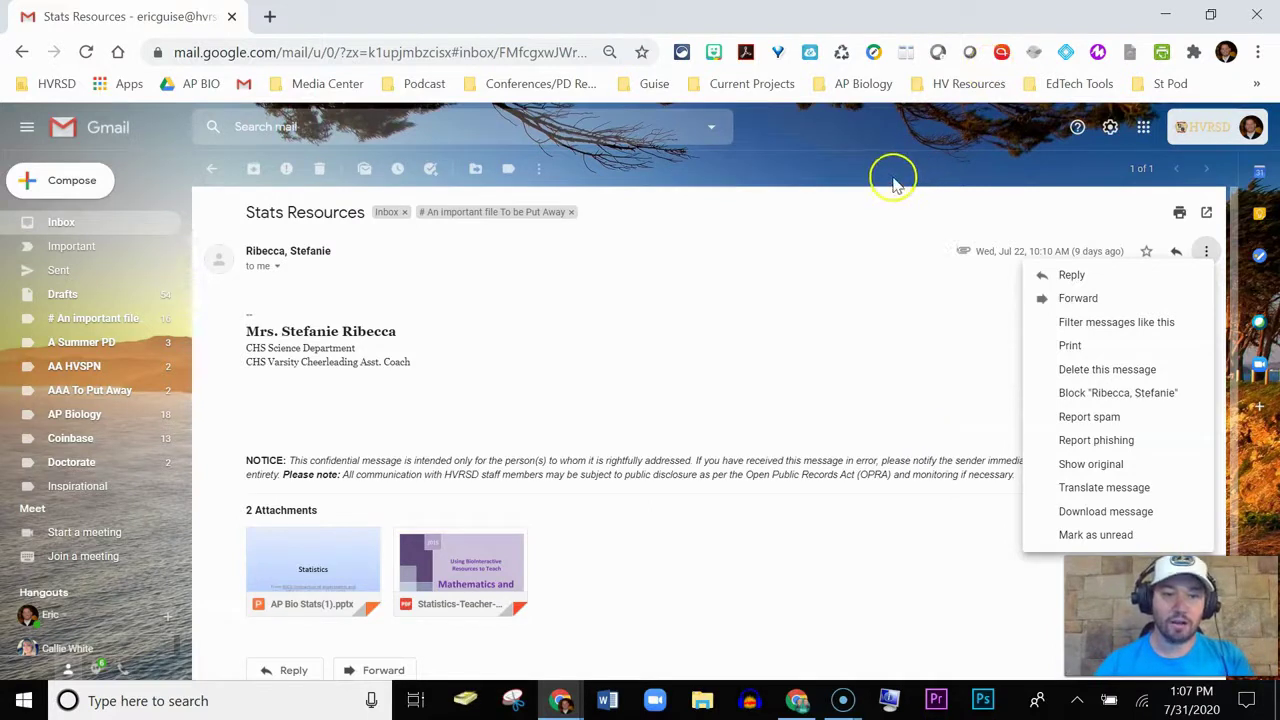
{"action": "left_click", "coordinate": [55, 245]}
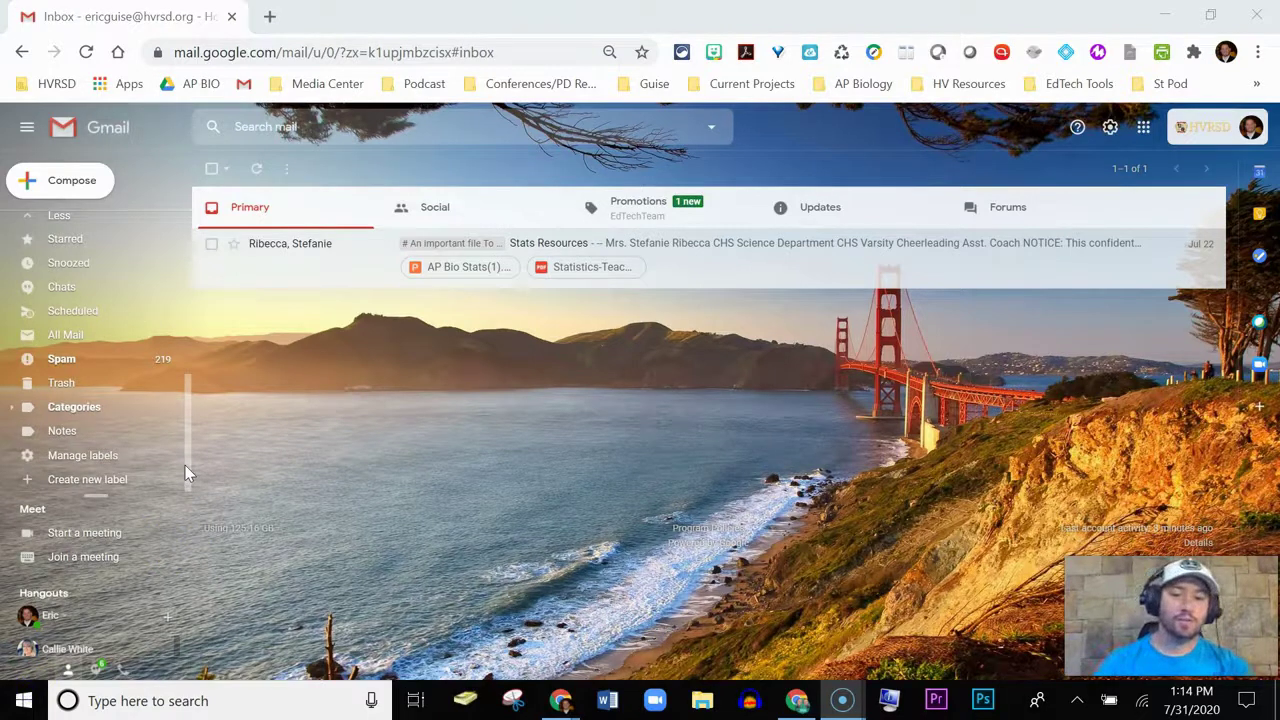
Step: Review the mailbox label list and the new label form, and leave without creating a label
{"action": "left_click_drag", "start_coordinate": [185, 465], "coordinate": [207, 277]}
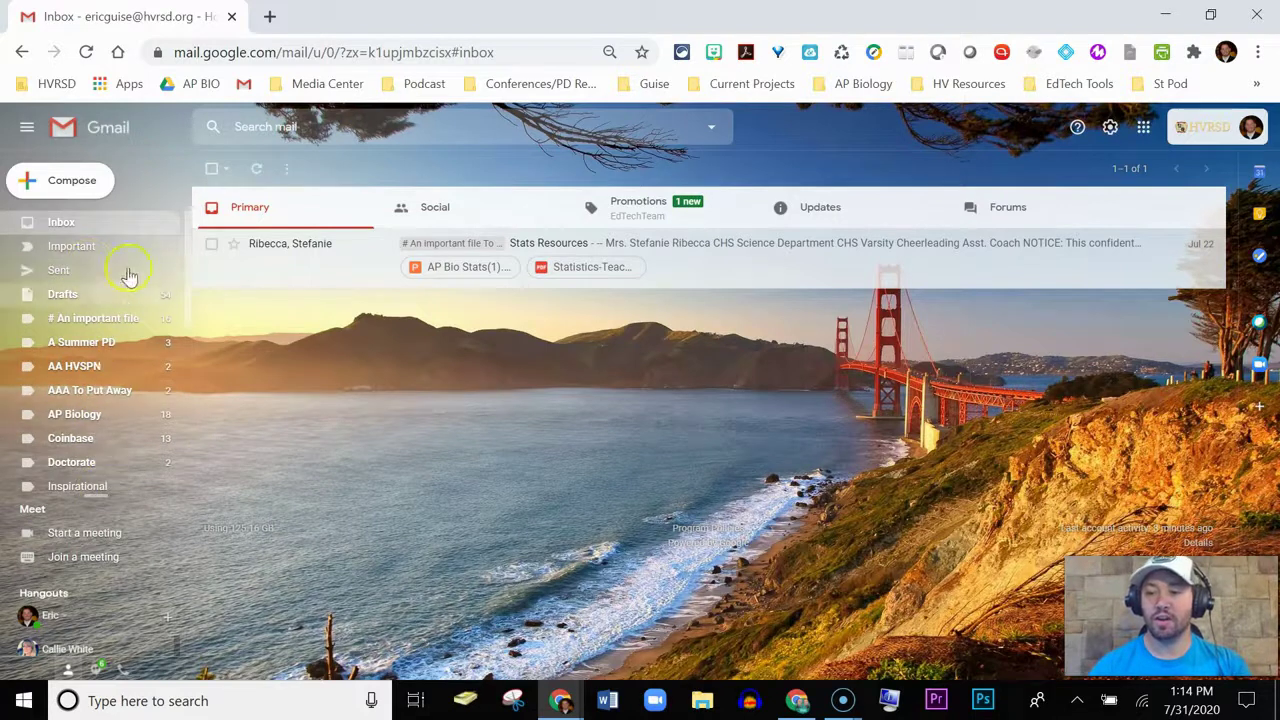
{"action": "left_click_drag", "start_coordinate": [190, 243], "coordinate": [191, 406]}
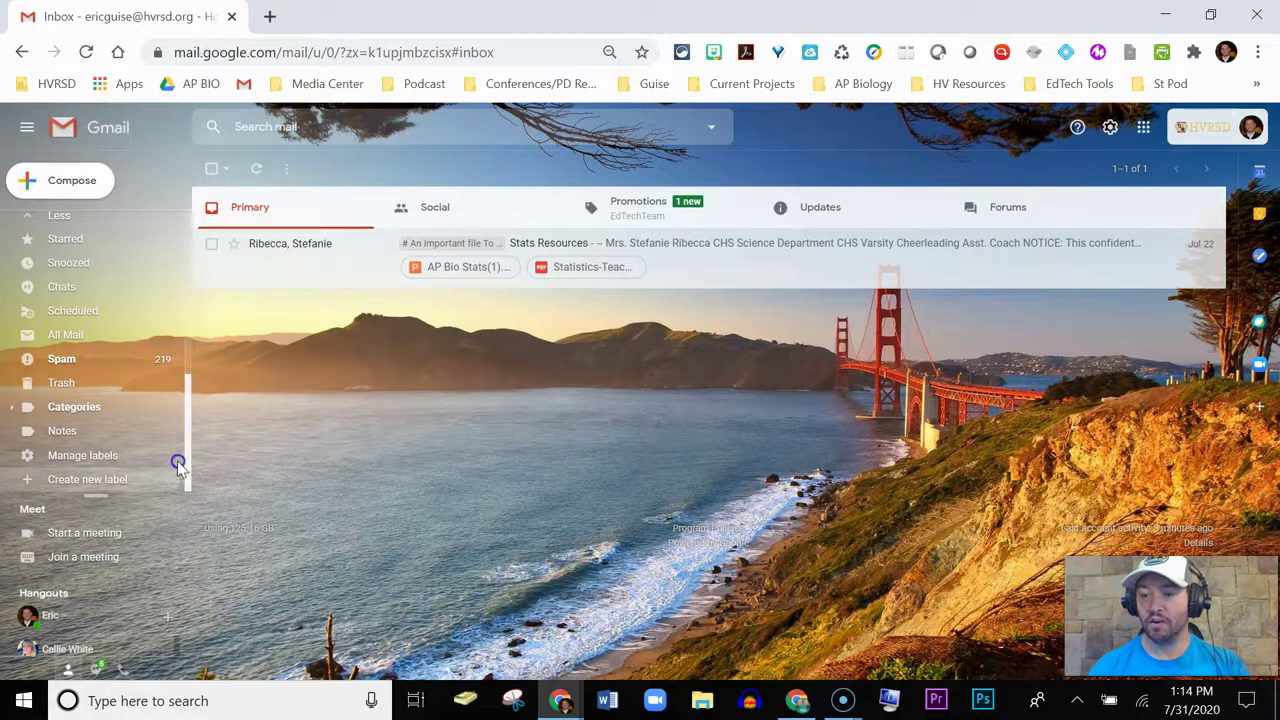
{"action": "left_click", "coordinate": [64, 485]}
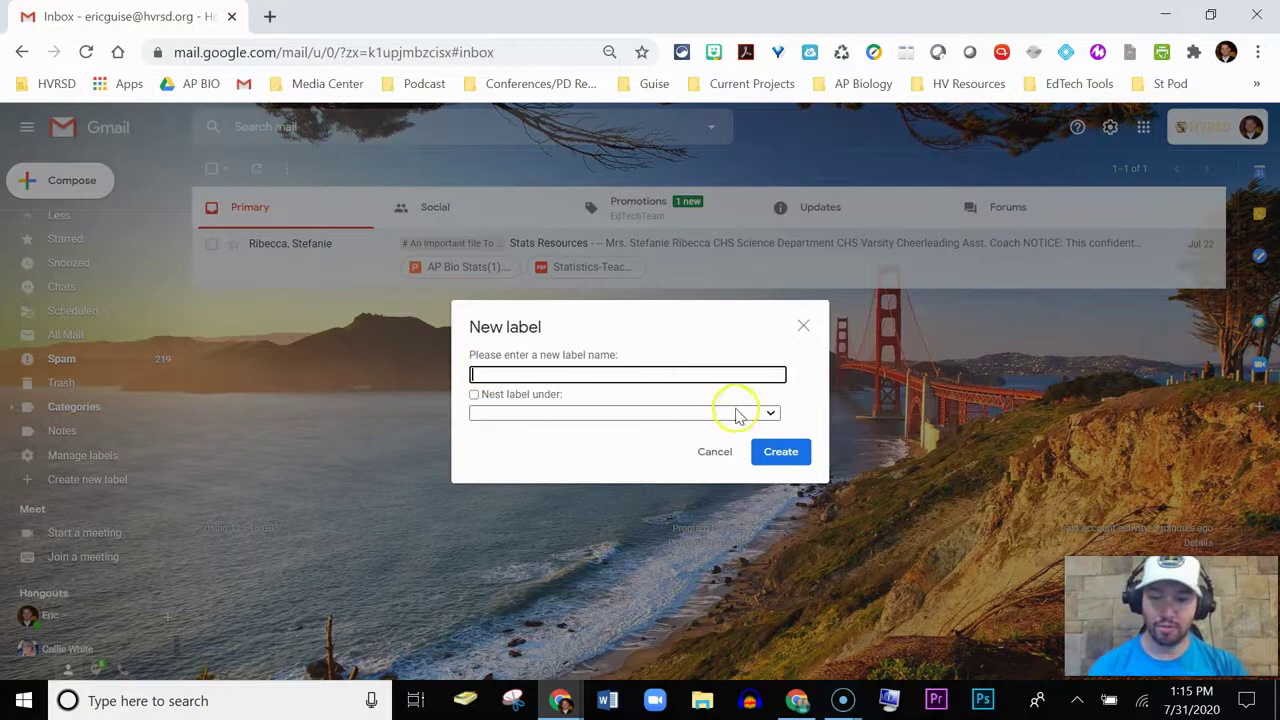
{"action": "left_click", "coordinate": [714, 454]}
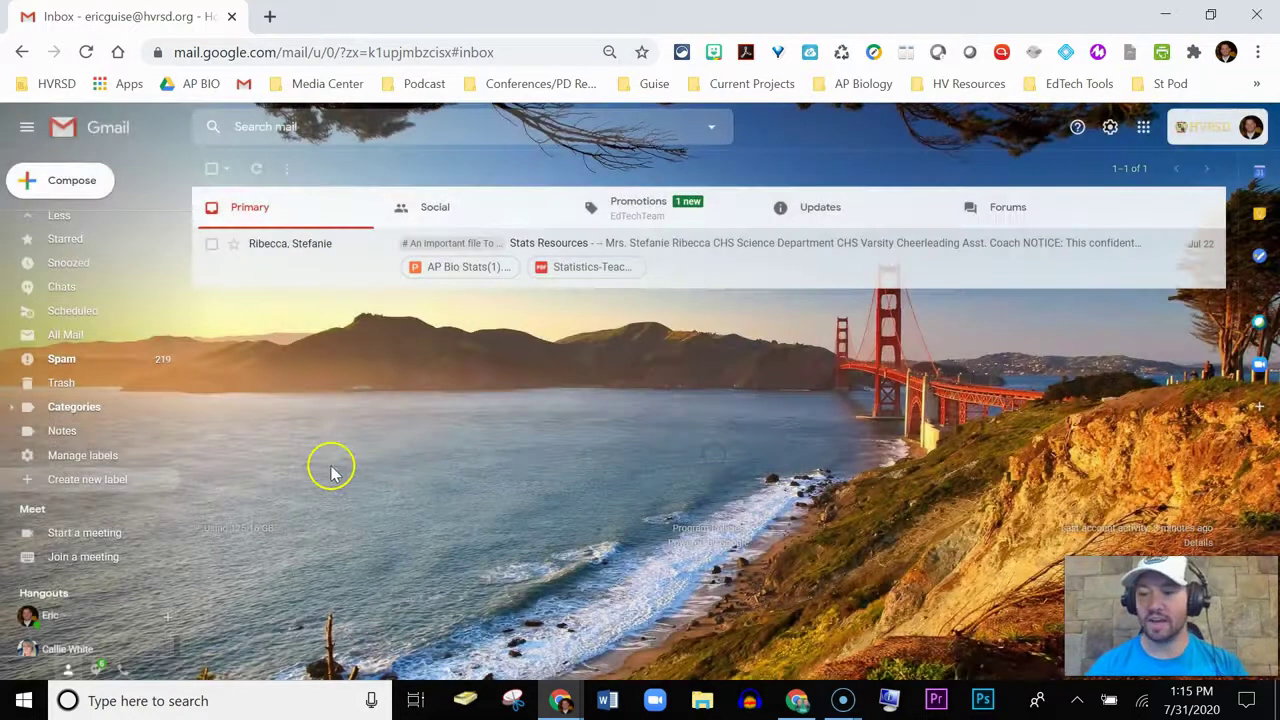
{"action": "left_click_drag", "start_coordinate": [186, 423], "coordinate": [201, 325]}
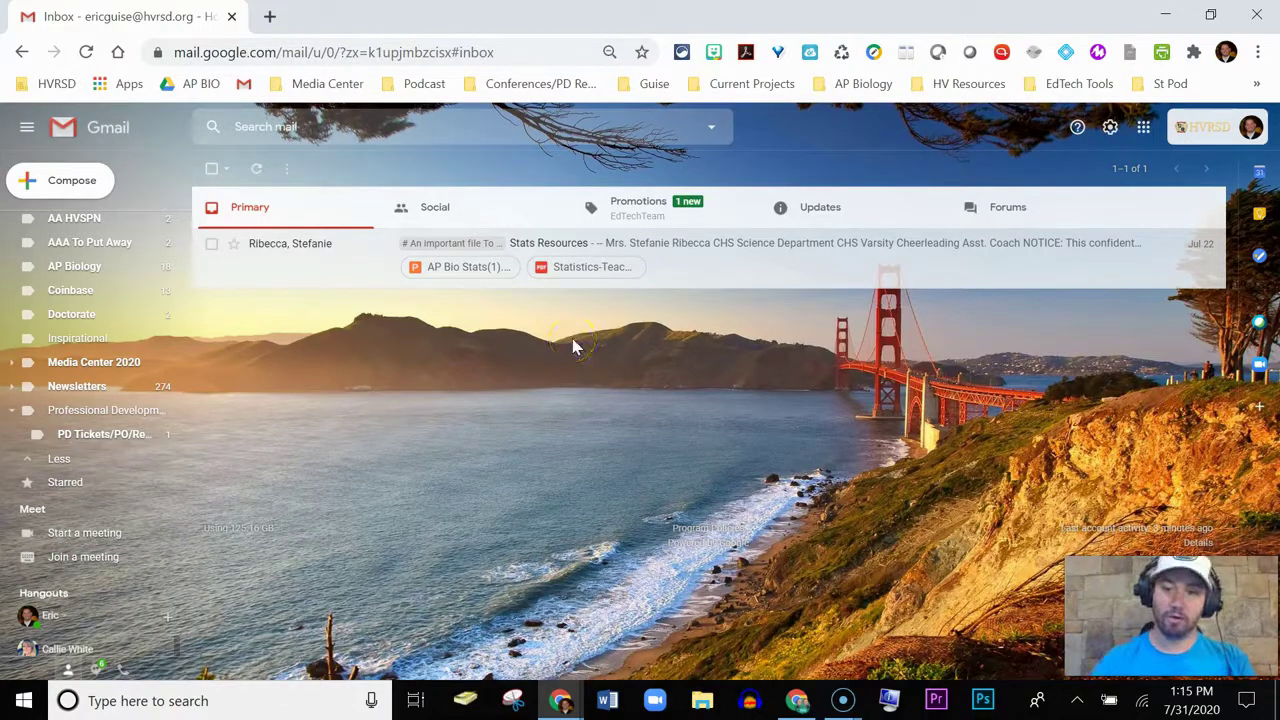
Step: Start a new mail filter for messages that have the word "unsubscribe"
{"action": "left_click", "coordinate": [713, 133]}
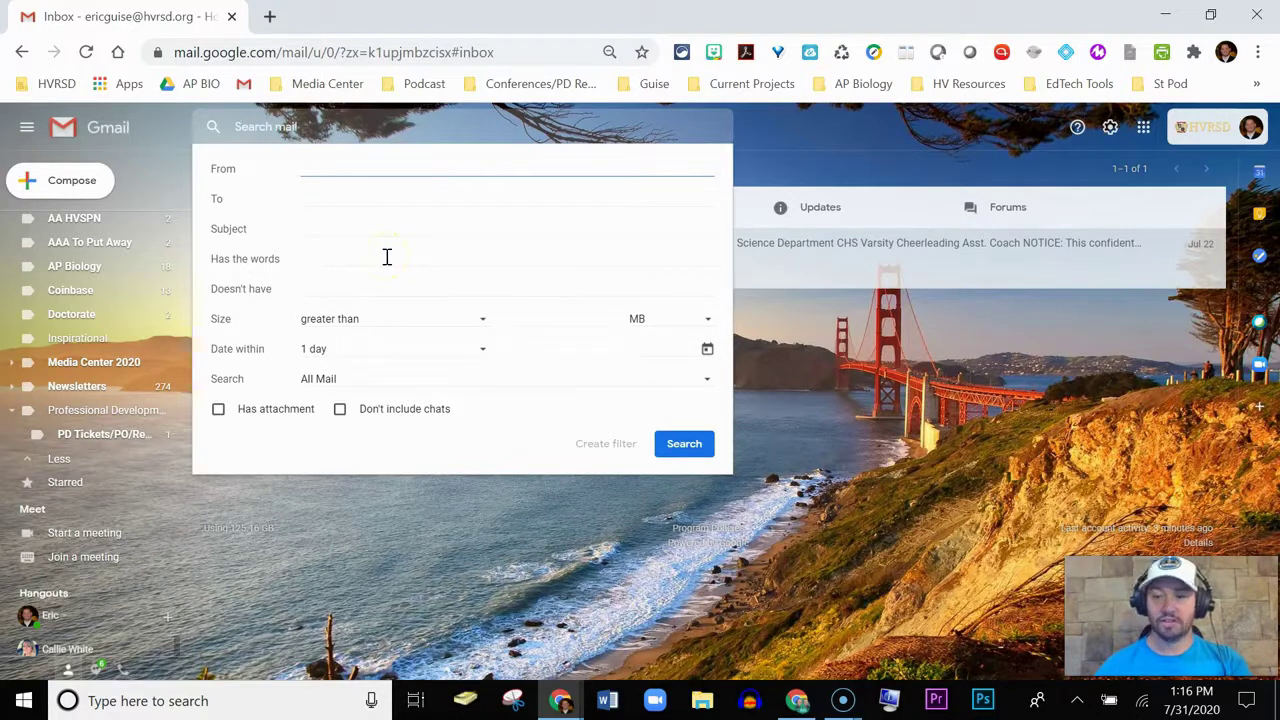
{"action": "left_click", "coordinate": [355, 258]}
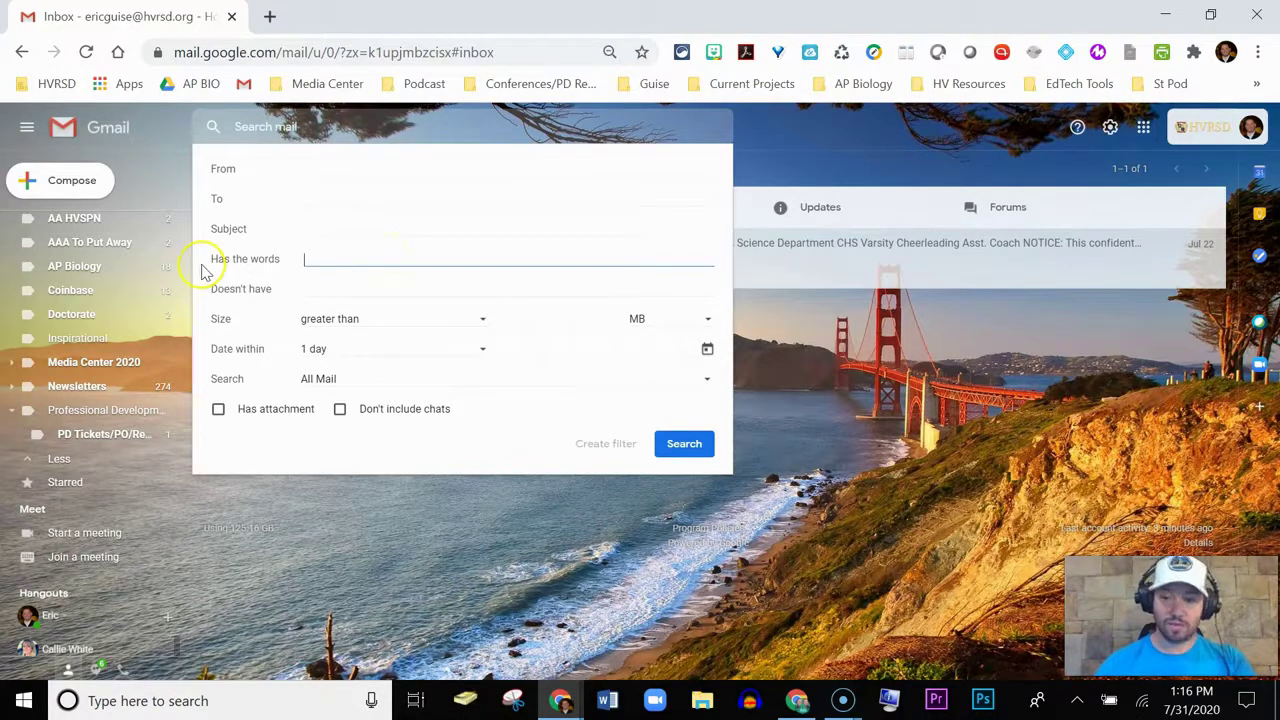
{"action": "type", "text": "unsubscribe"}
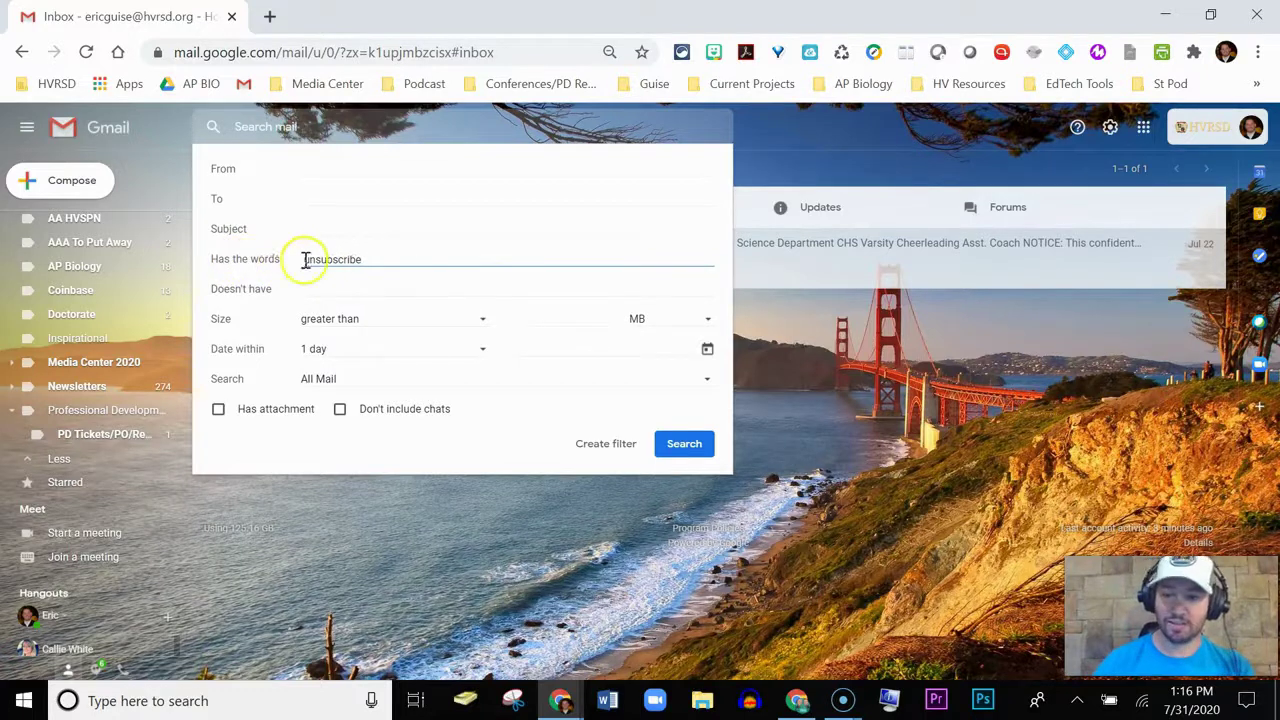
{"action": "left_click", "coordinate": [587, 450]}
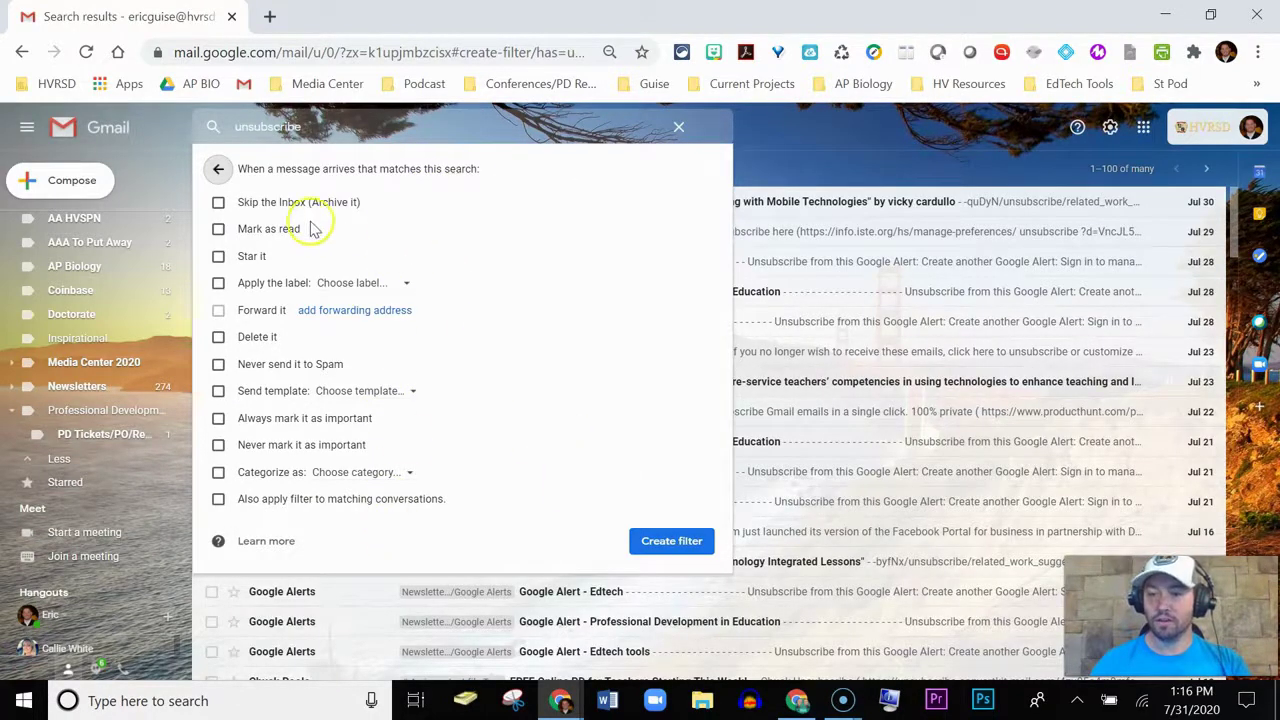
Step: Set the filter to skip the inbox and apply the Newsletters label to matching messages
{"action": "left_click", "coordinate": [218, 204]}
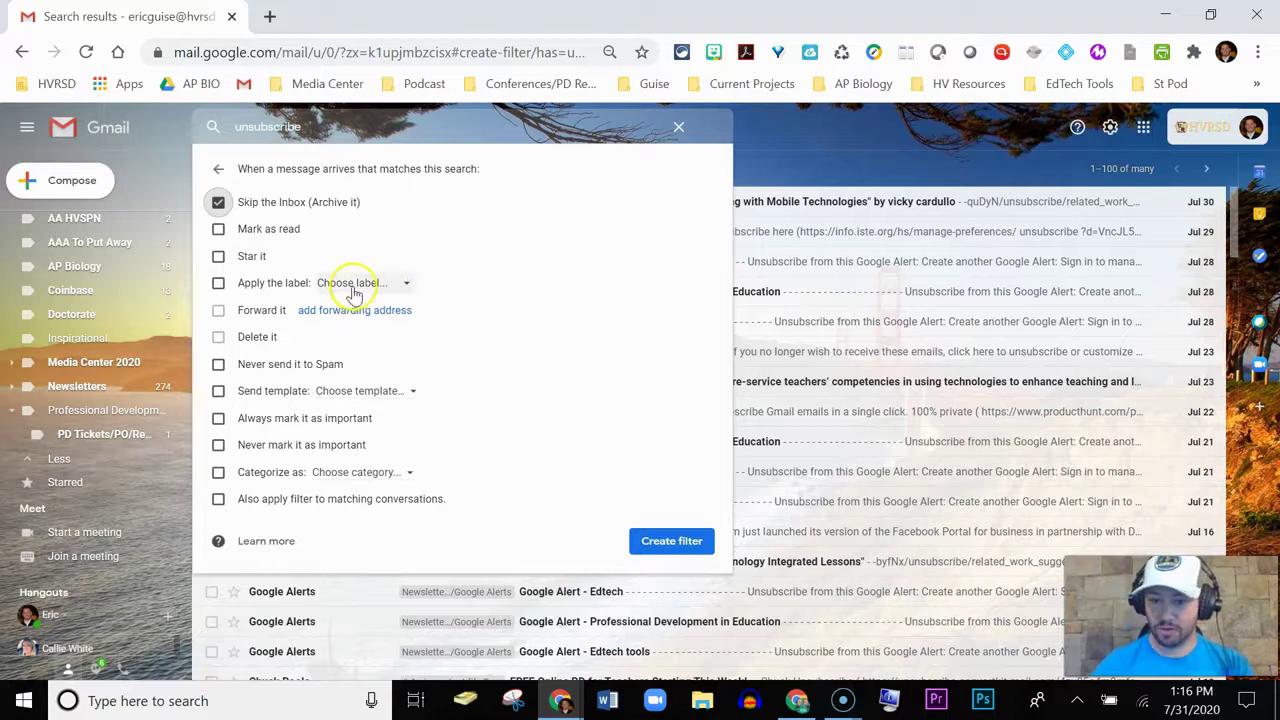
{"action": "left_click", "coordinate": [405, 288]}
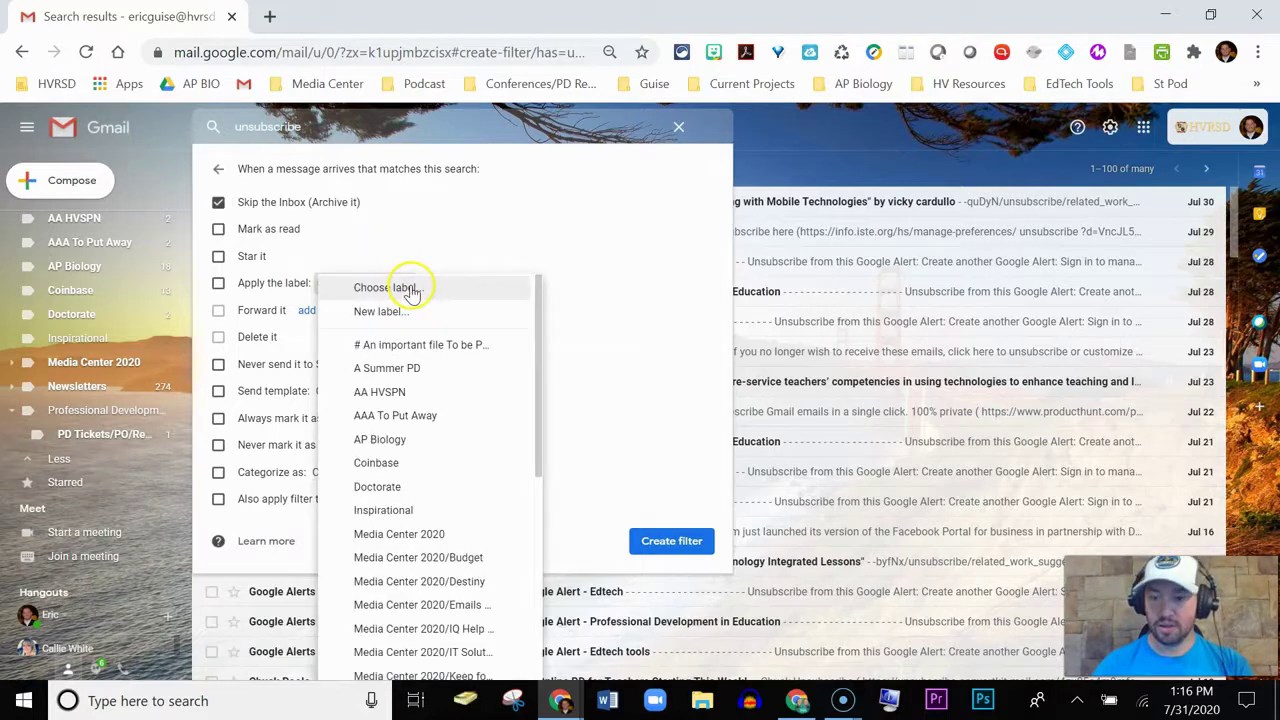
{"action": "left_click_drag", "start_coordinate": [537, 363], "coordinate": [512, 560]}
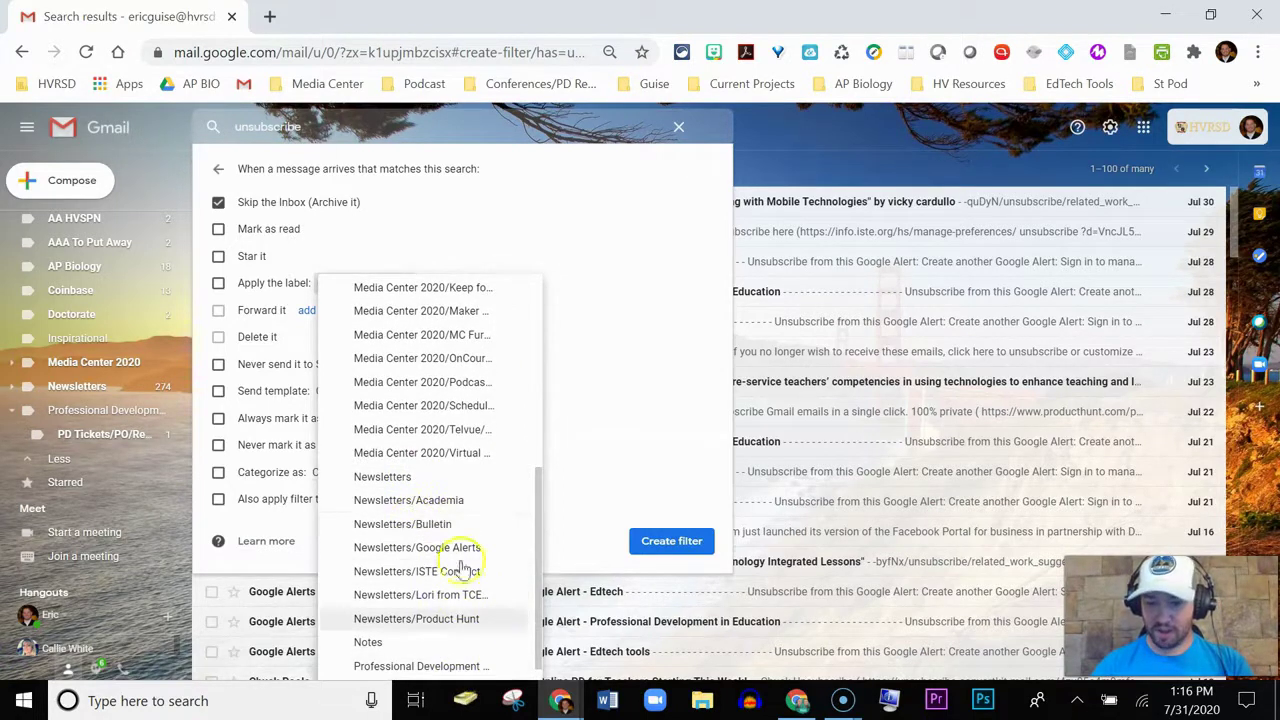
{"action": "left_click", "coordinate": [382, 477]}
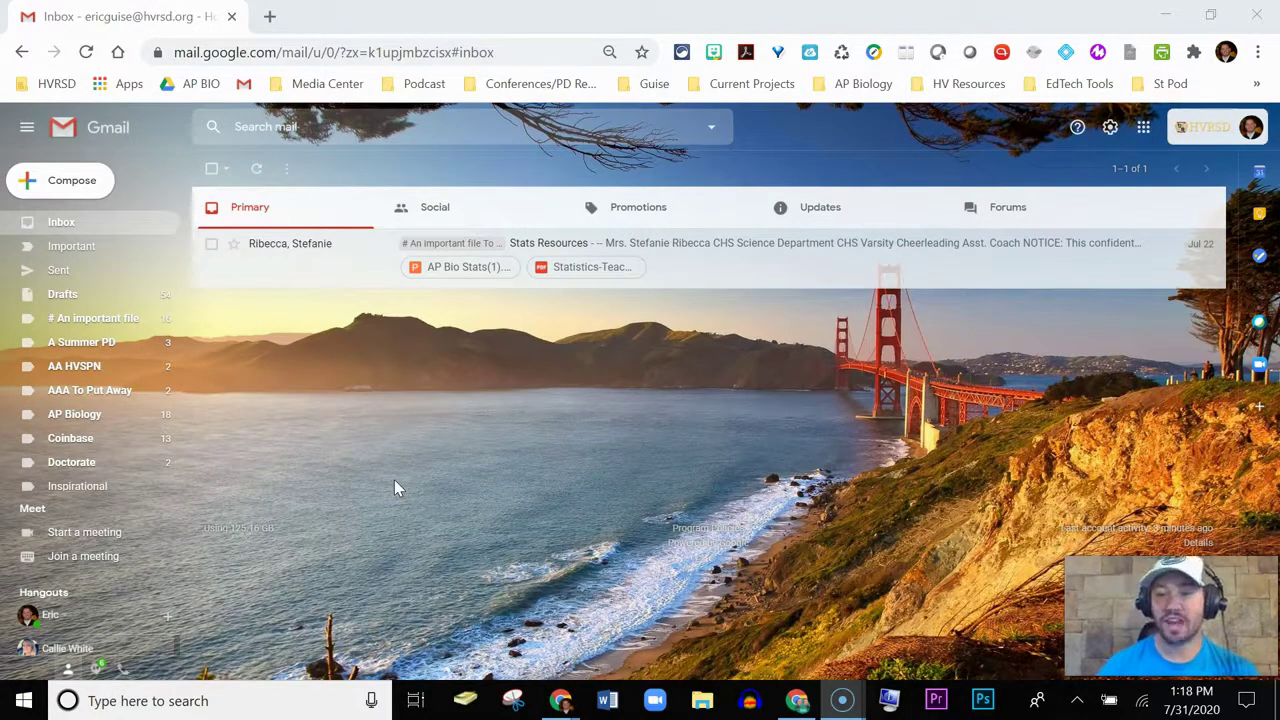
Step: Compose a new message addressed to your own school e-mail address with the subject "kjlkjlk"
{"action": "left_click", "coordinate": [78, 188]}
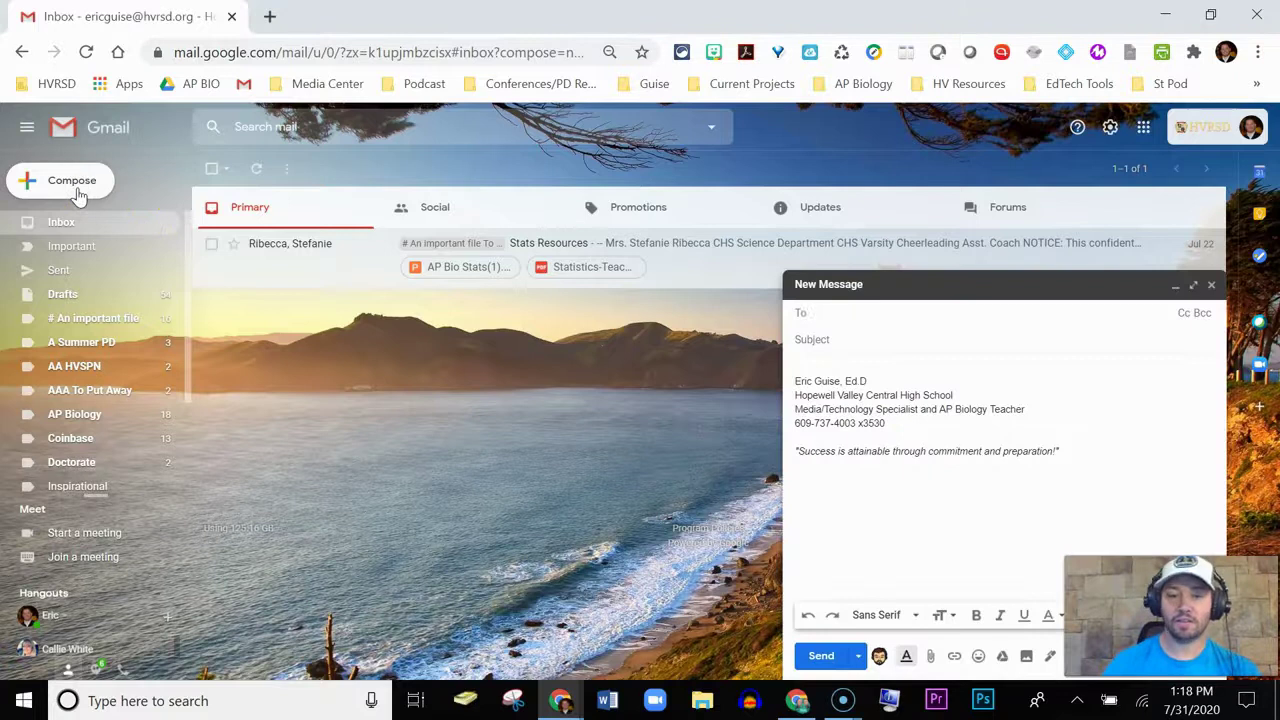
{"action": "type", "text": "eric"}
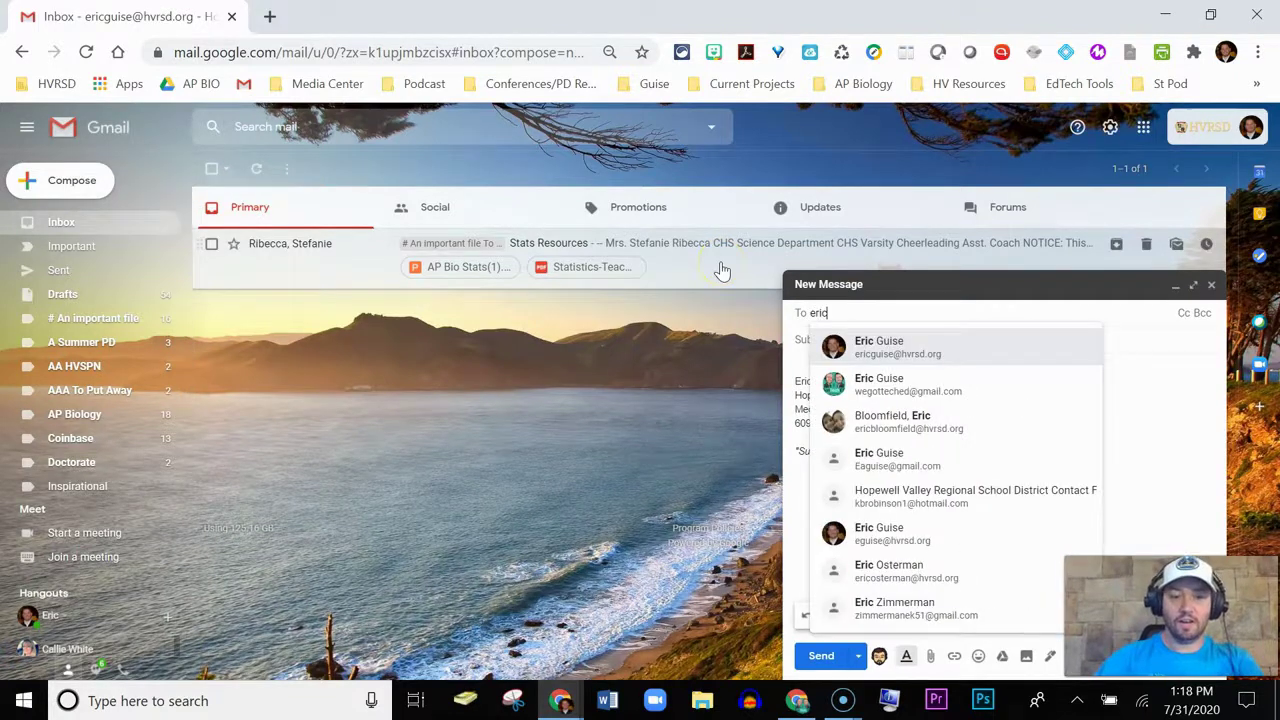
{"action": "left_click", "coordinate": [930, 340]}
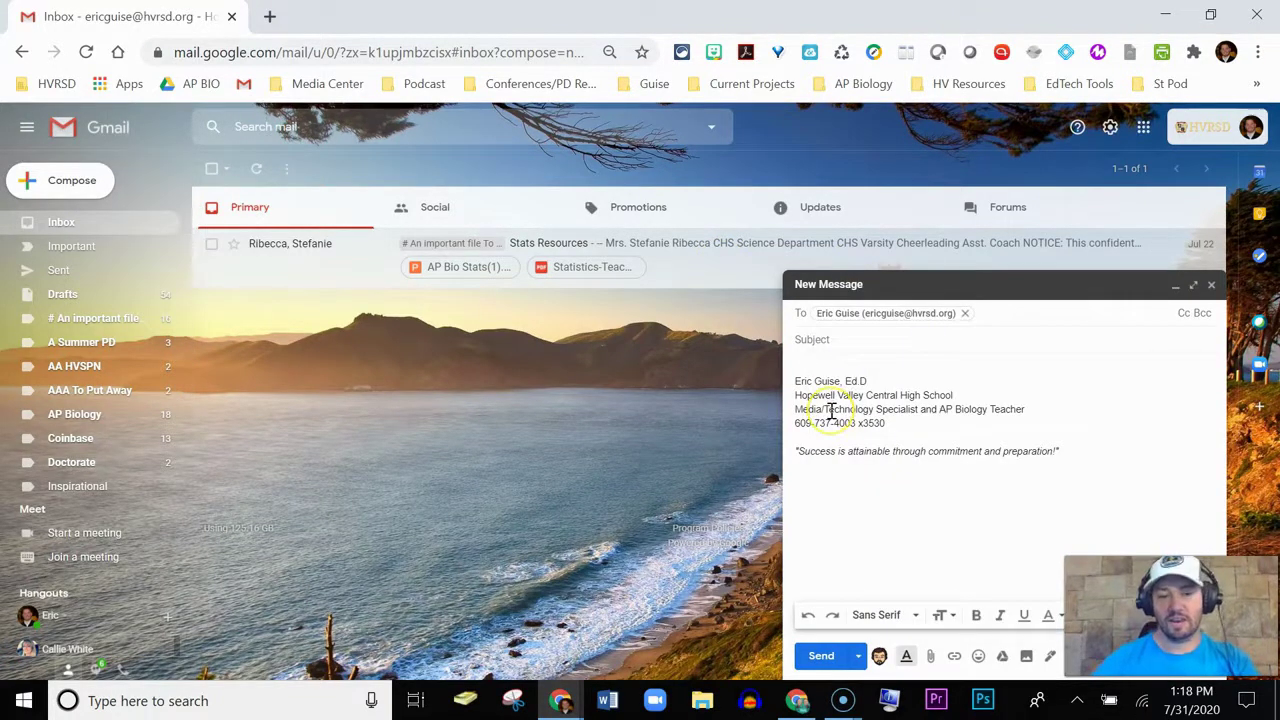
{"action": "left_click", "coordinate": [840, 339]}
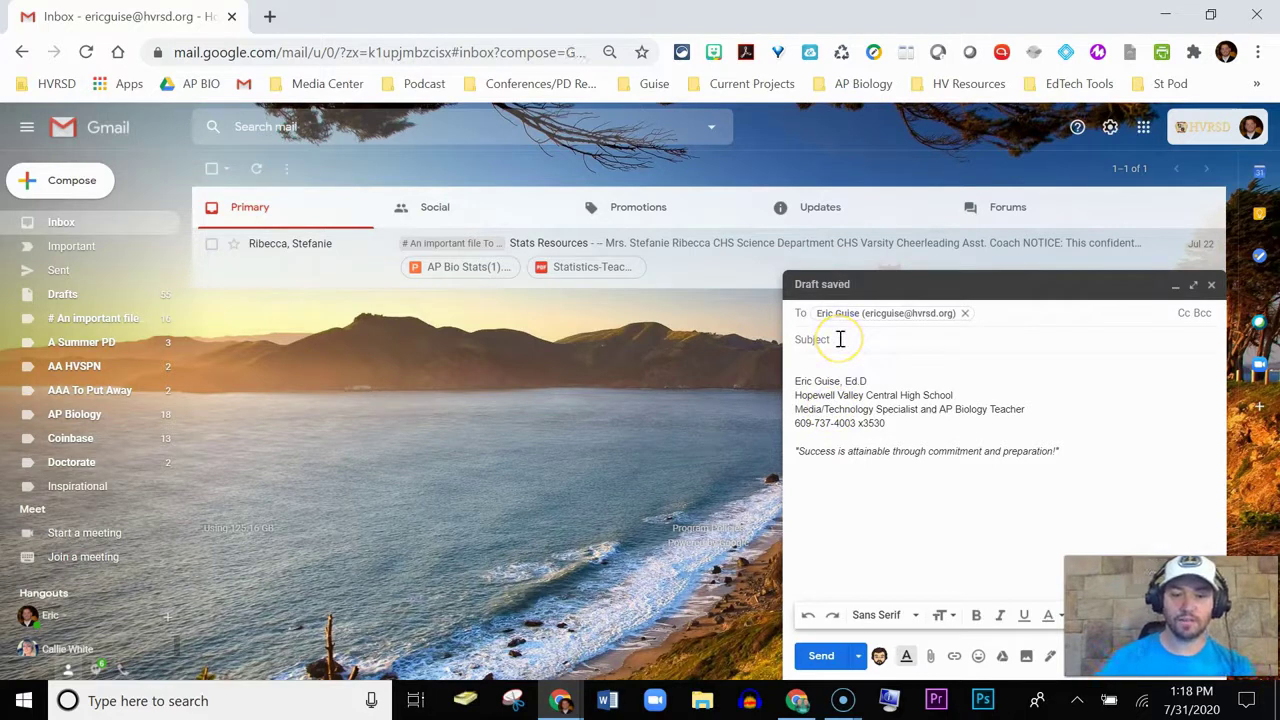
{"action": "left_click", "coordinate": [840, 339]}
{"action": "type", "text": "kjlkjlk"}
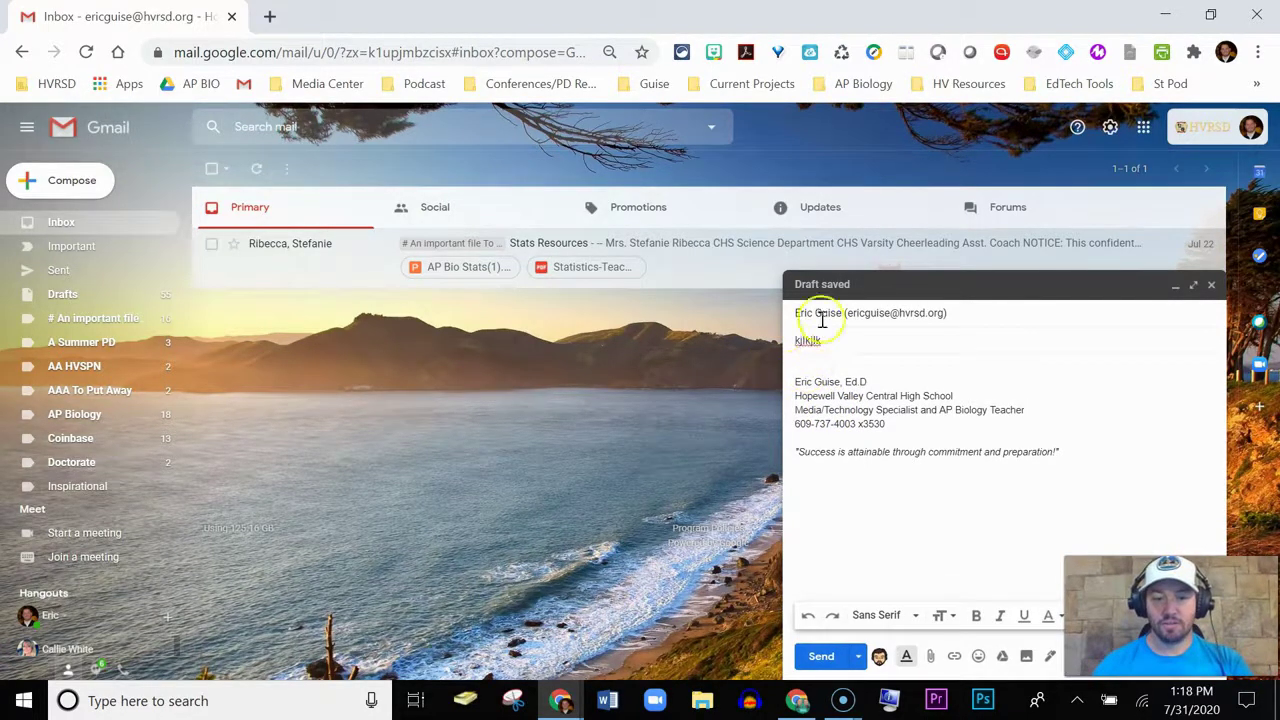
{"action": "left_click", "coordinate": [820, 371]}
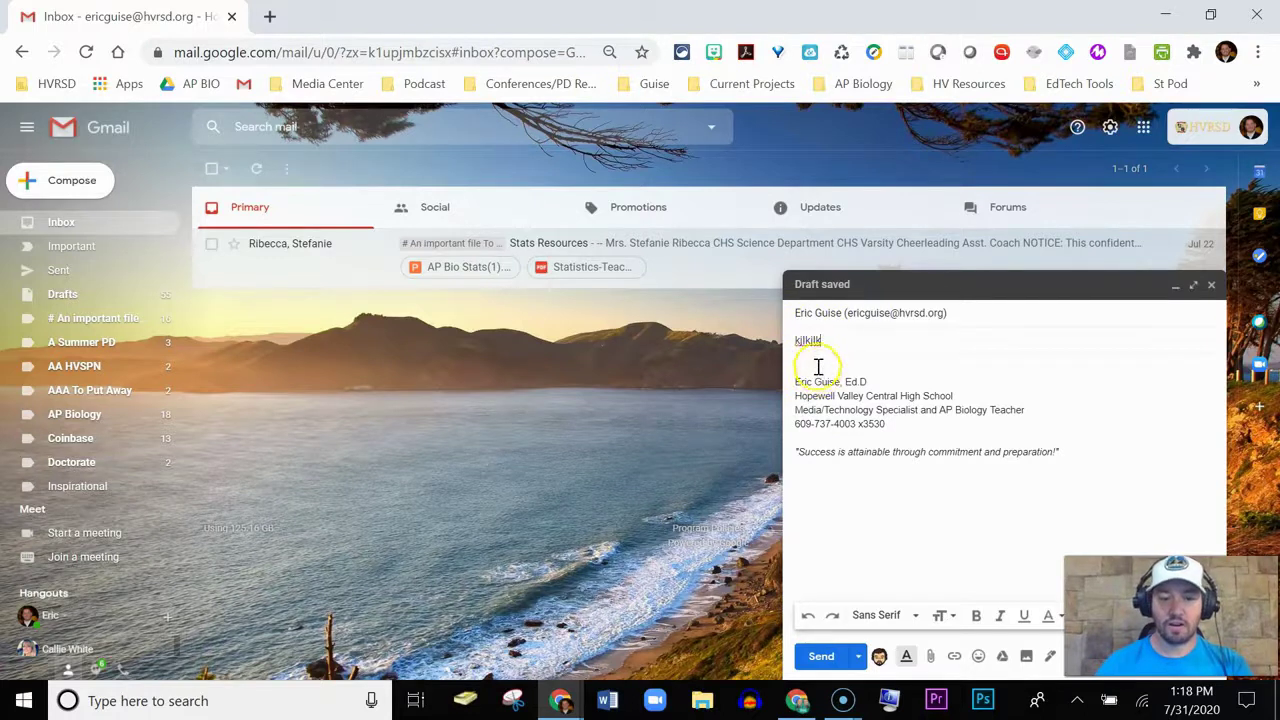
Step: Review the Schedule send time options for the draft and leave without scheduling it
{"action": "left_click", "coordinate": [858, 660]}
{"action": "left_click", "coordinate": [870, 622]}
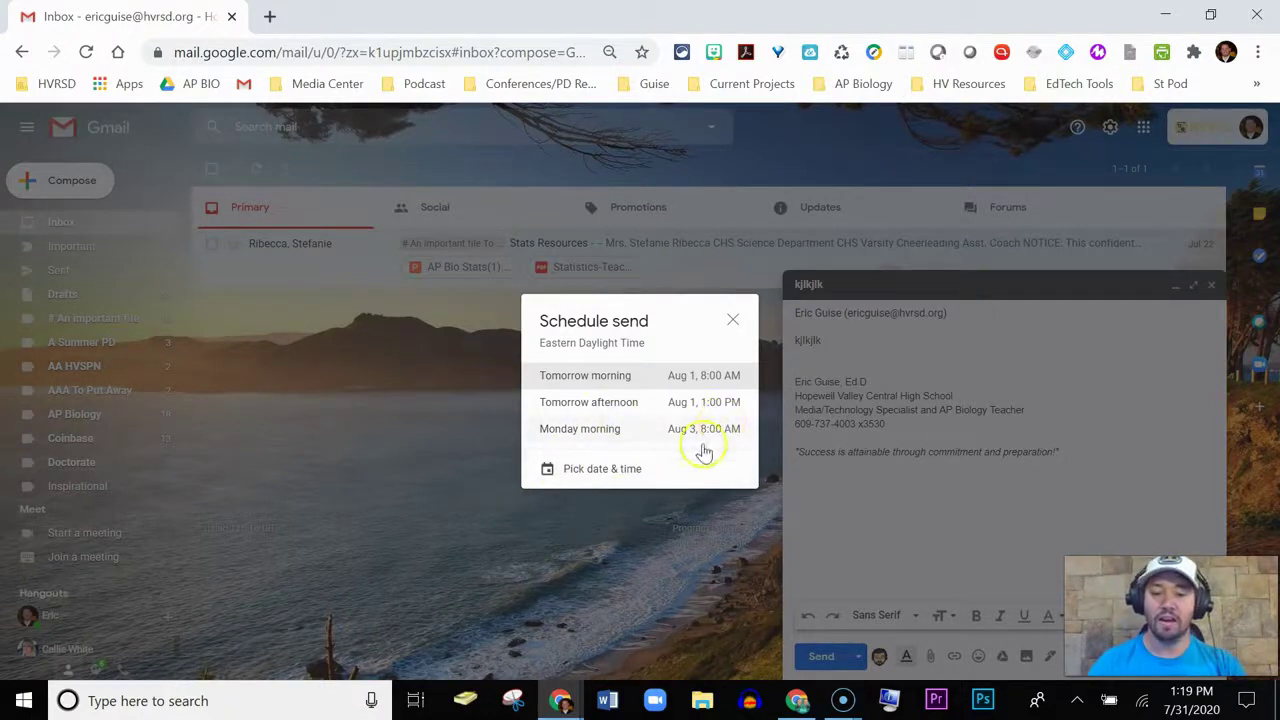
{"action": "left_click", "coordinate": [694, 524]}
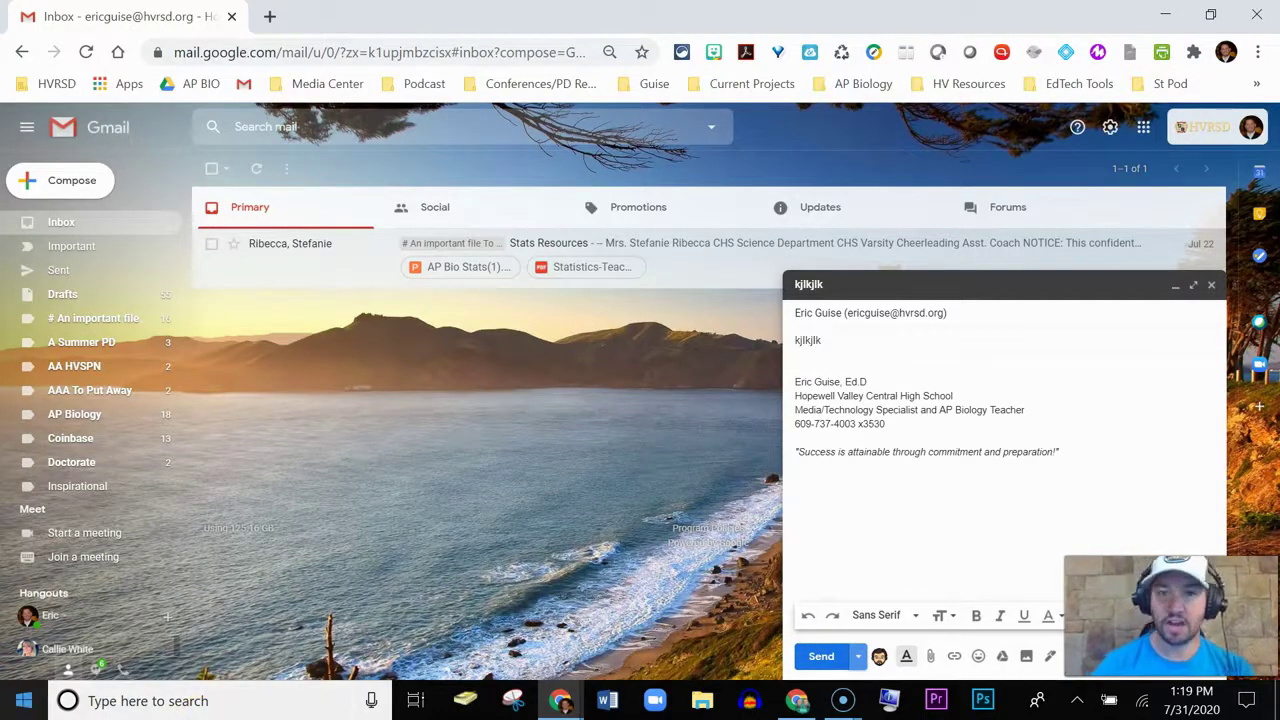
{"action": "left_click", "coordinate": [15, 712]}
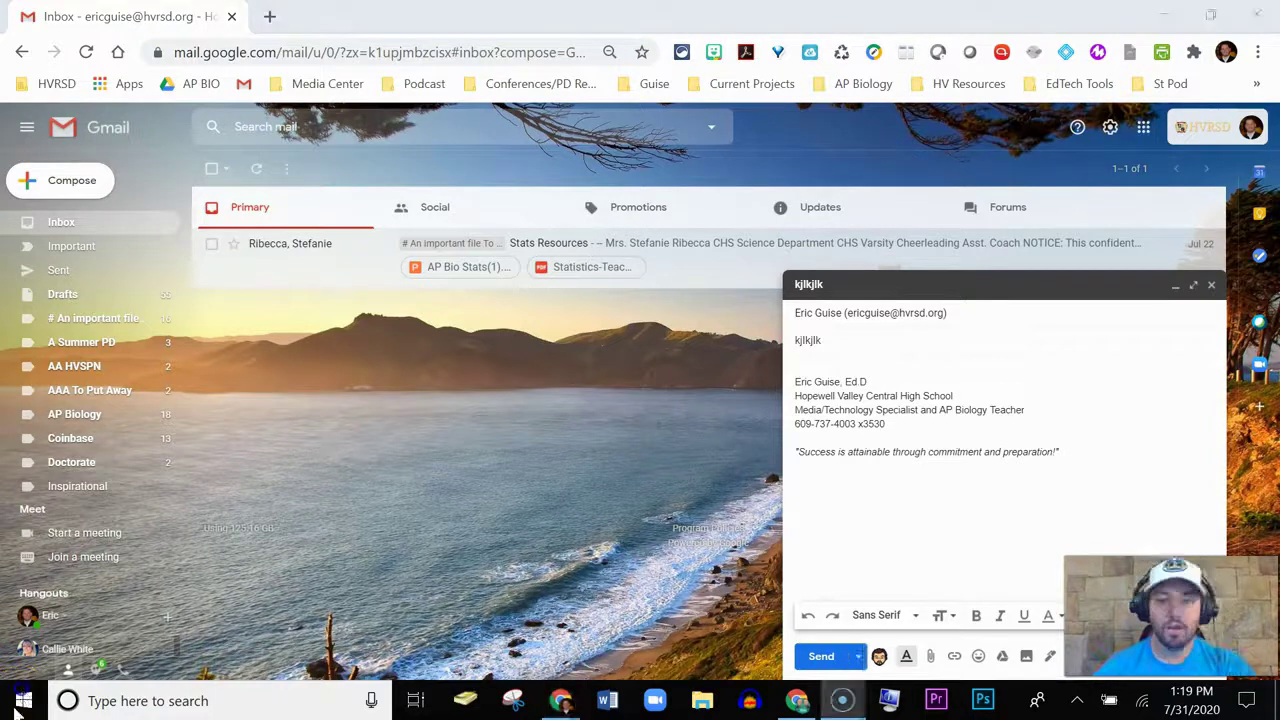